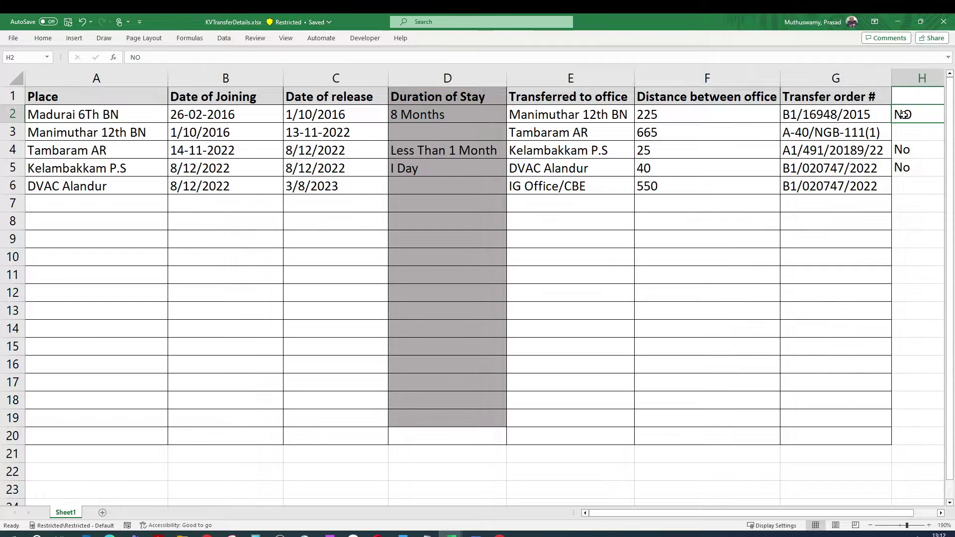
Review the joining and release dates (1/10/2016, 13-11-2022) in the Manimuthar 12th BN row
click(333, 116)
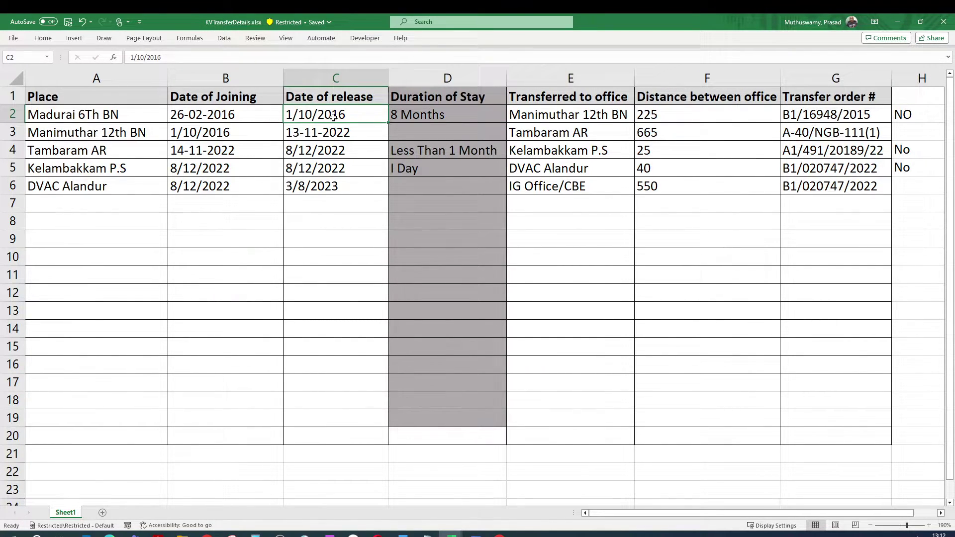
click(213, 136)
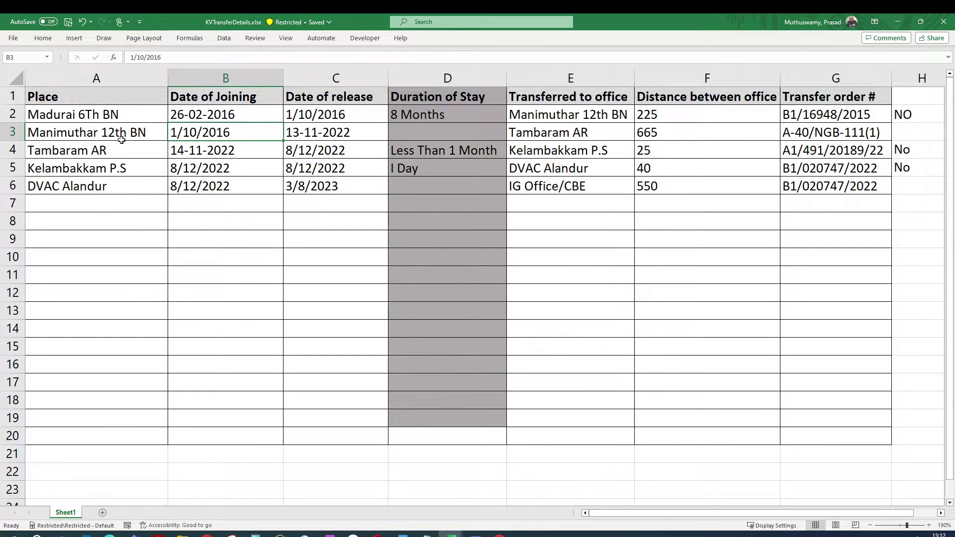
click(118, 139)
click(206, 132)
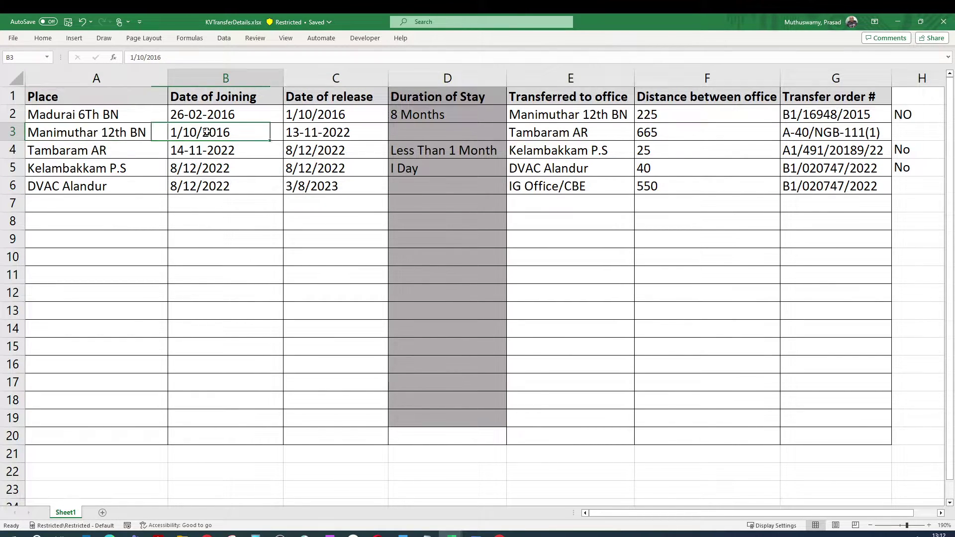
click(303, 131)
click(211, 134)
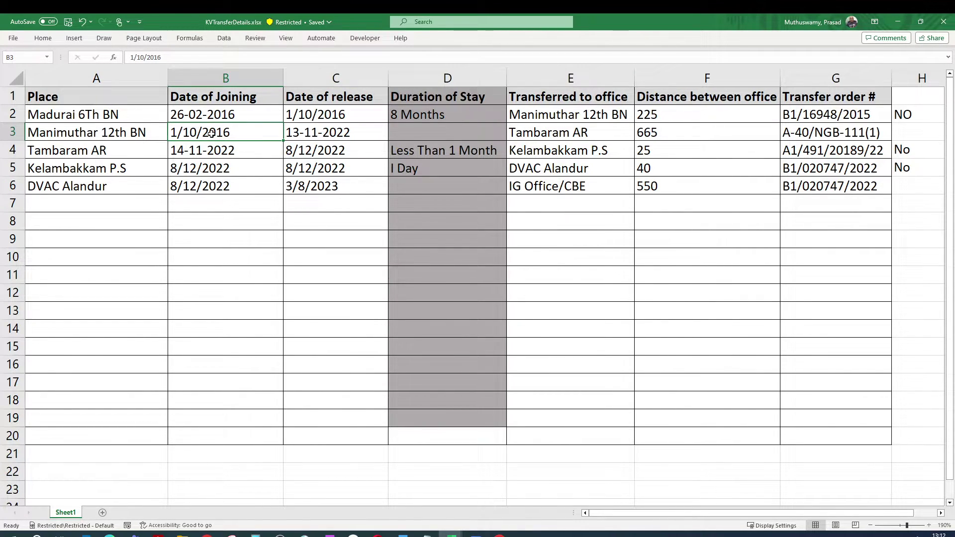
click(300, 130)
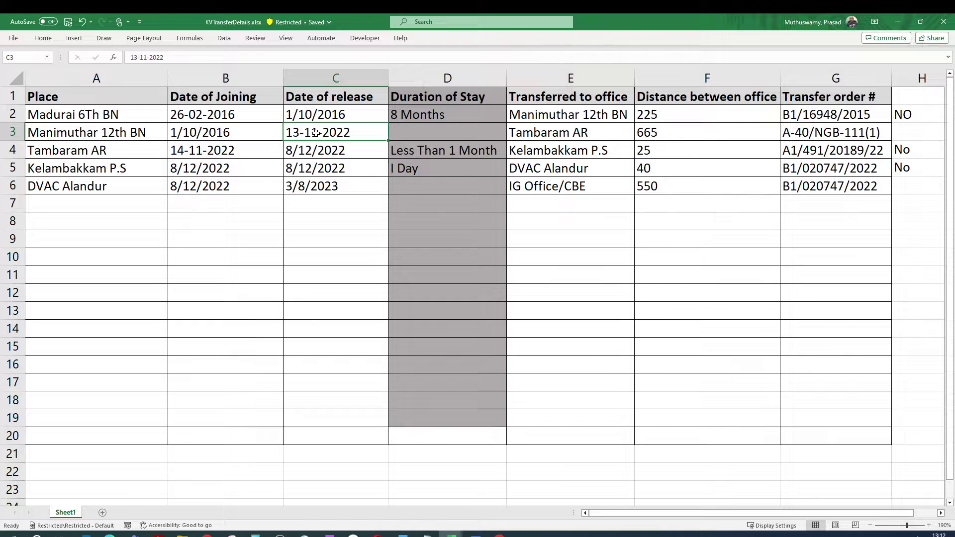
Enter Yes in cell H3 for the Manimuthar 12th BN row and scroll back to column A
click(911, 136)
text(Yes)
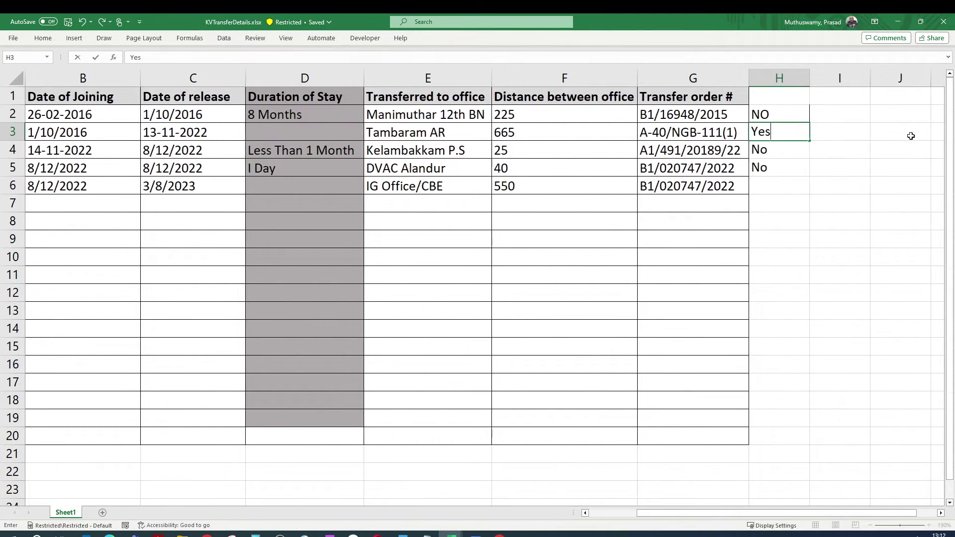
drag(717, 514, 655, 513)
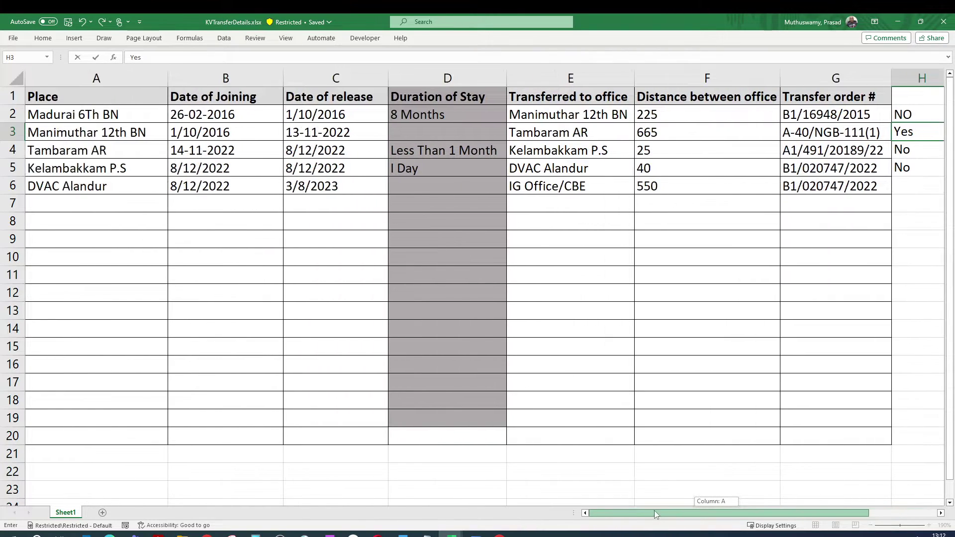
Review the Tambaram AR and Kelambakkam P.S row dates, then copy Madurai 6Th BN from cell A2
click(418, 152)
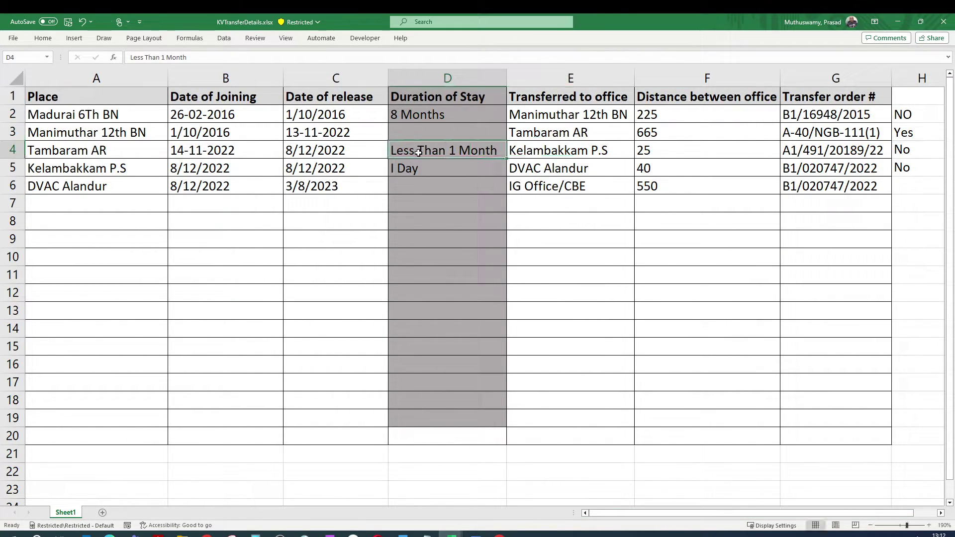
click(231, 151)
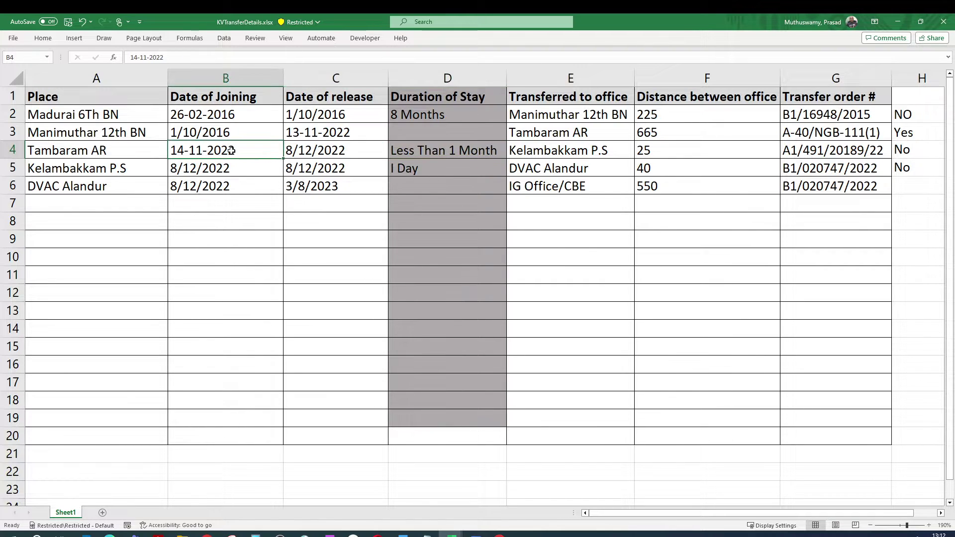
click(341, 169)
click(405, 171)
click(187, 168)
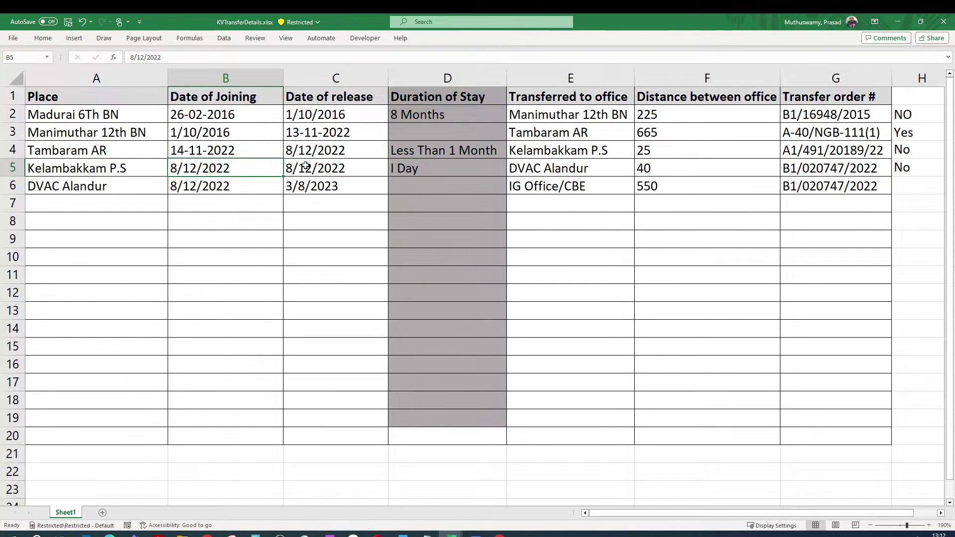
click(305, 166)
click(550, 169)
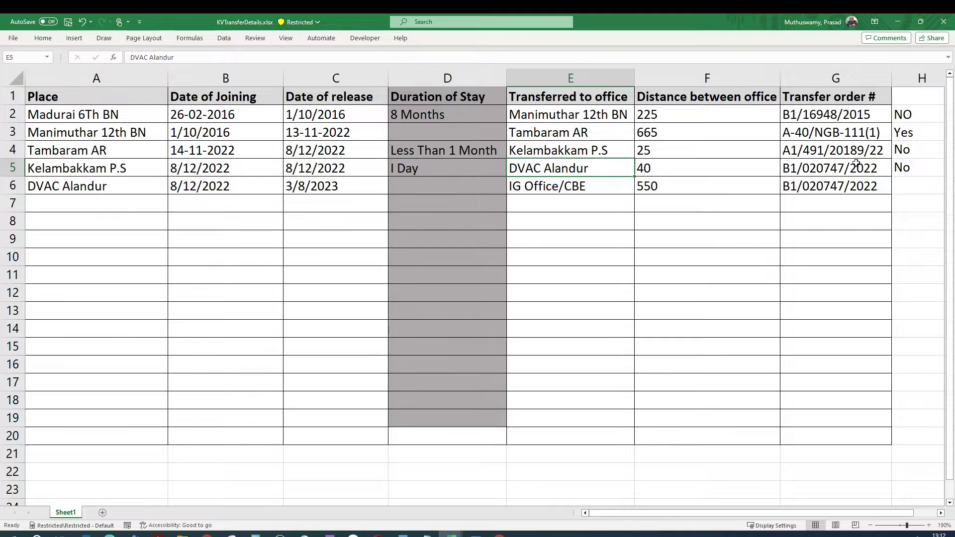
click(897, 168)
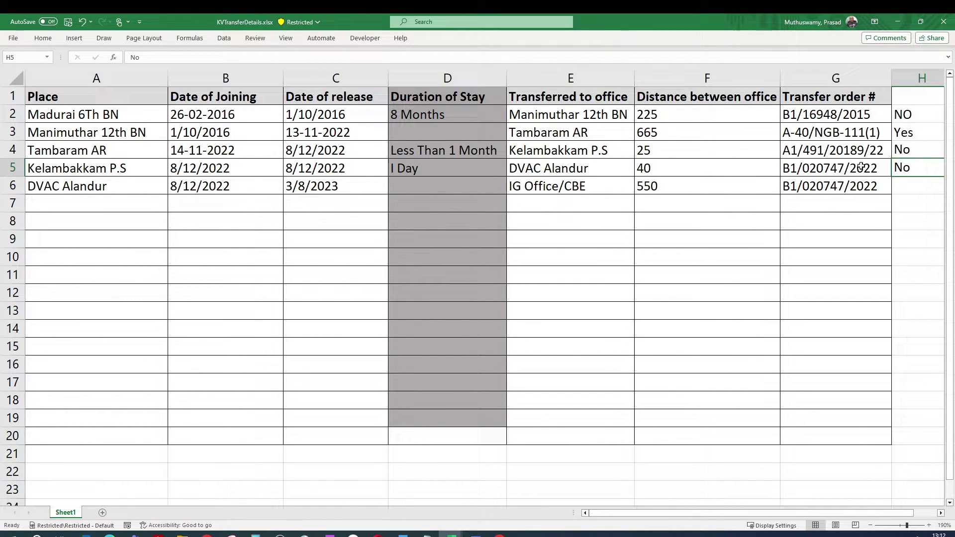
click(144, 122)
key(ctrl+c)
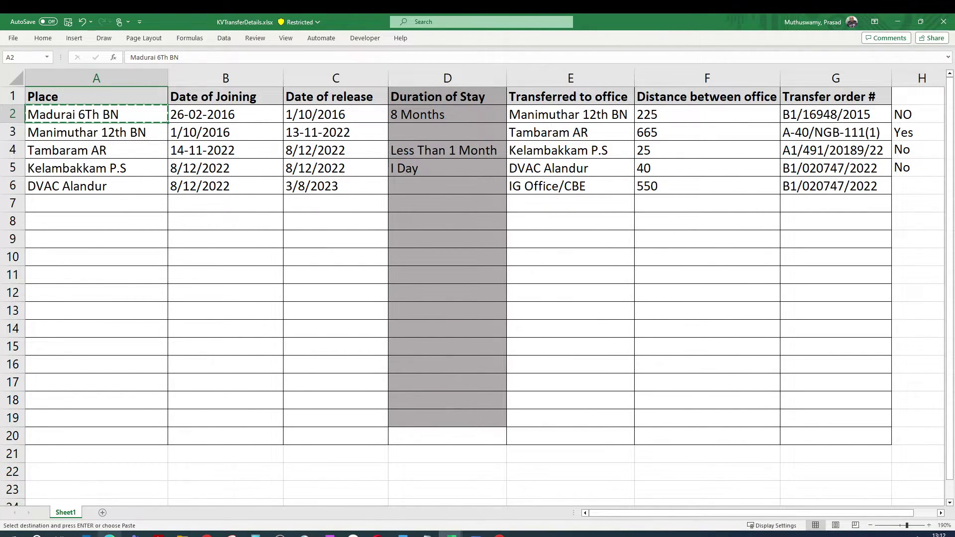
Paste Madurai 6Th BN as the first office and paste 26-02-2016 as its joining date
click(109, 534)
key(ctrl+v)
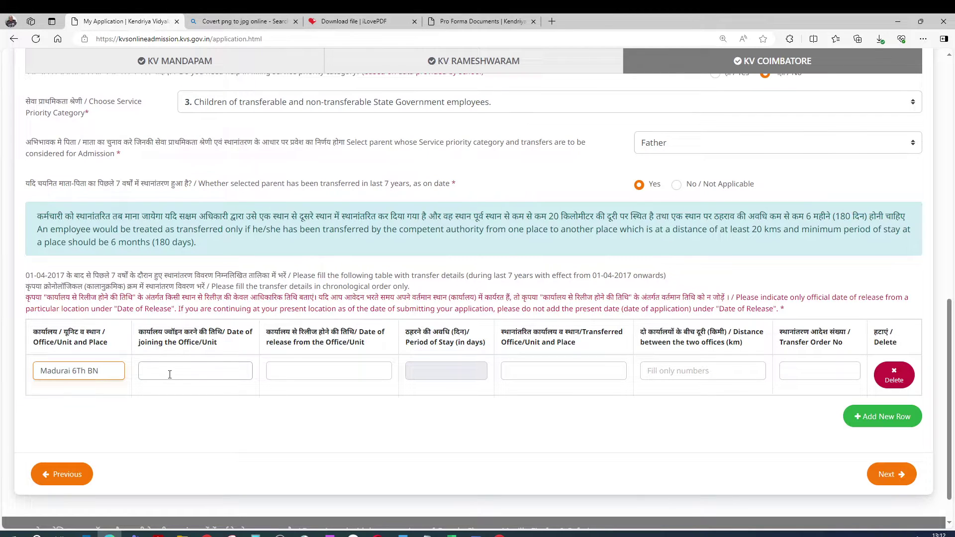
click(170, 375)
key(alt+Tab)
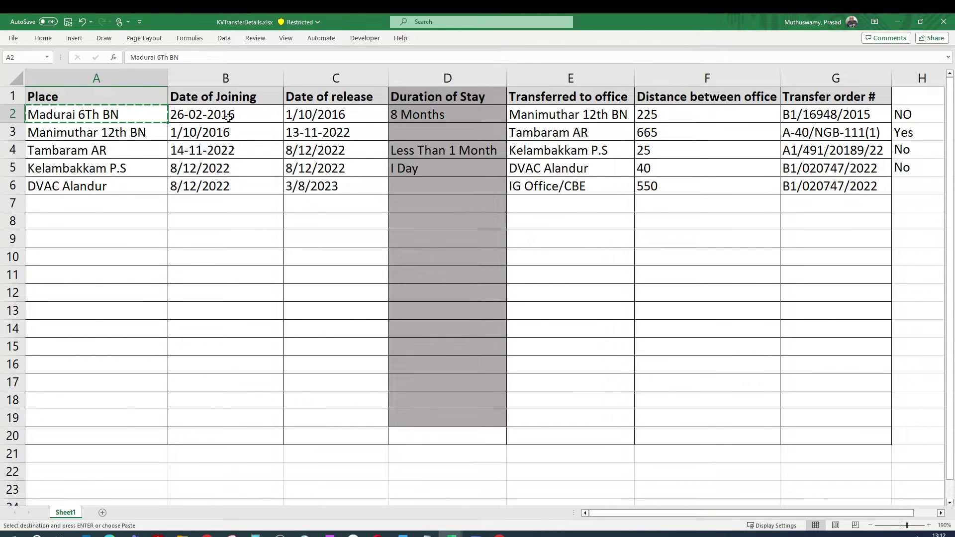
click(233, 123)
key(ctrl+c)
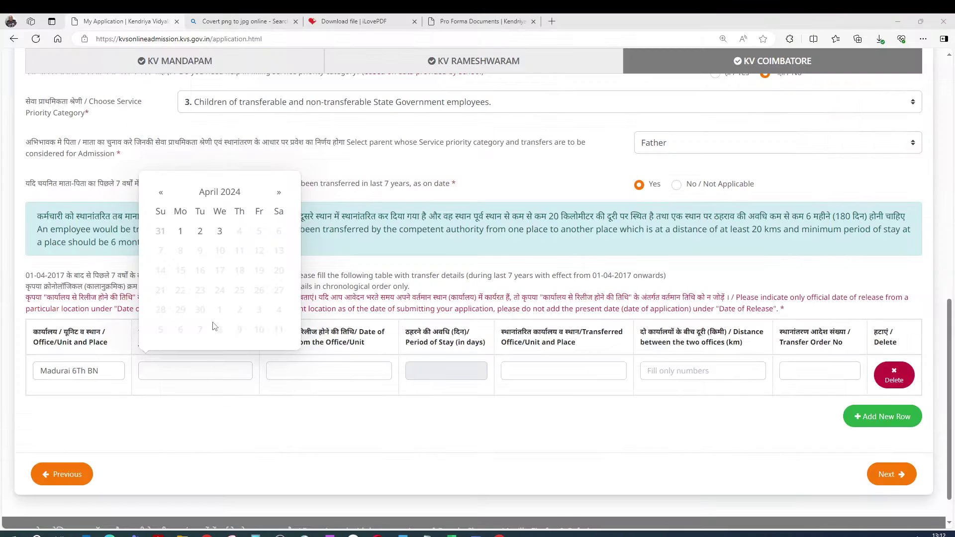
key(alt+Tab)
key(ctrl+v)
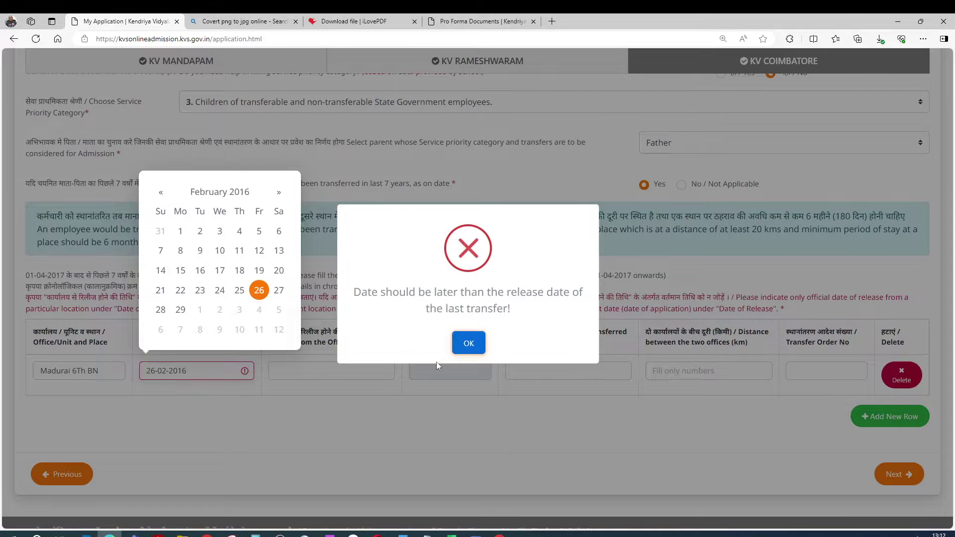
Clear the date error alerts, pick 26 February 2016 from the calendar, and switch to KV RAMESHWARAM
click(464, 342)
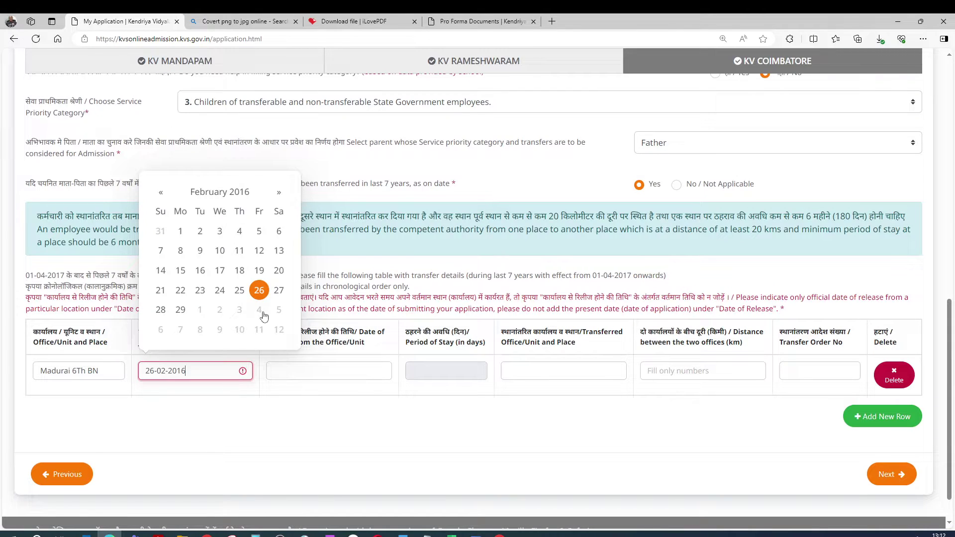
click(259, 297)
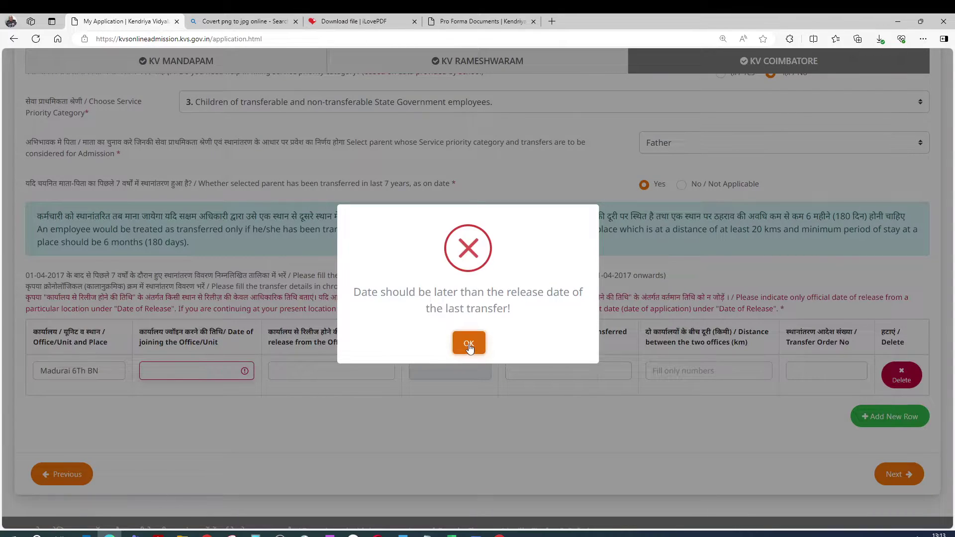
click(468, 341)
scroll(327, 398, up, 3)
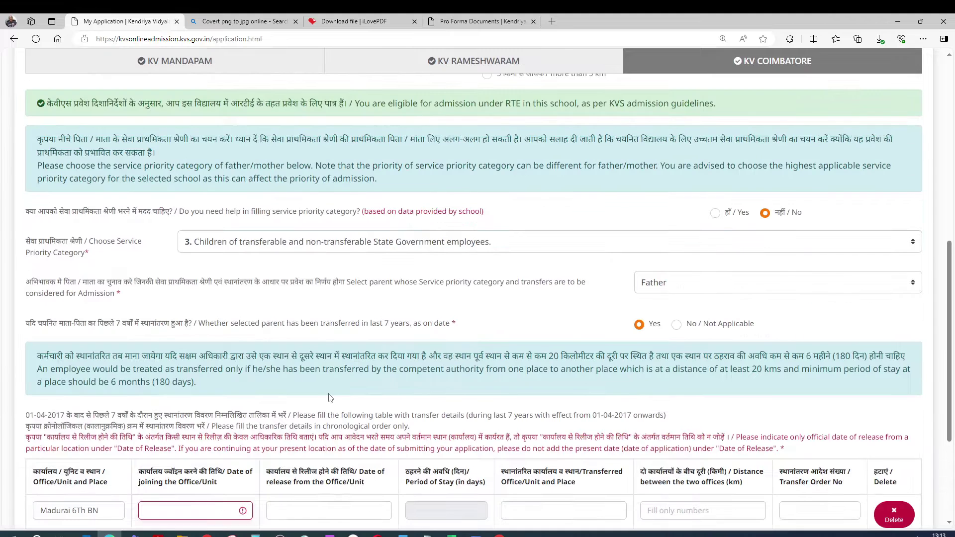
scroll(327, 398, down, 1)
scroll(327, 398, down, 3)
click(182, 323)
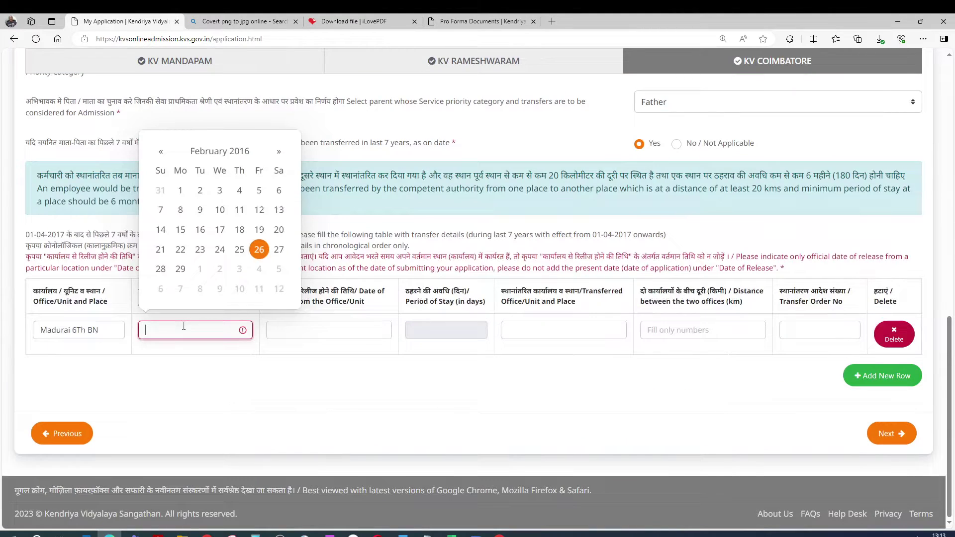
click(256, 250)
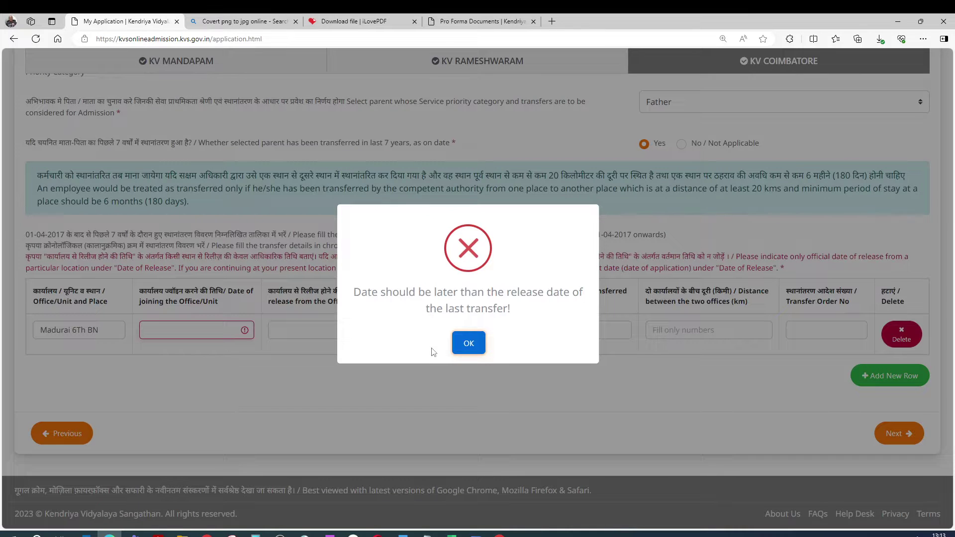
click(467, 343)
scroll(370, 92, up, 5)
click(370, 63)
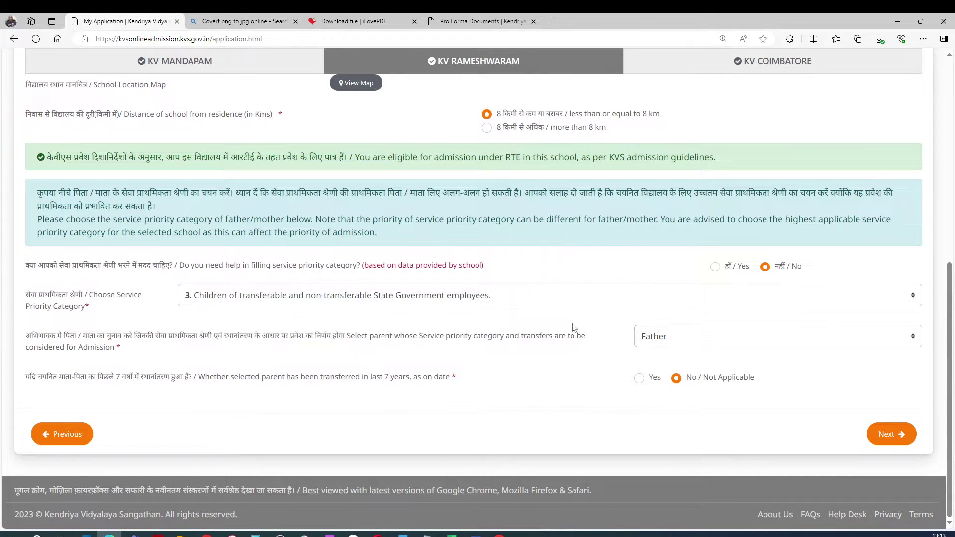
Answer Yes to the 7-year transfer question and enter 26-02-2016 as the first joining date
scroll(575, 328, up, 4)
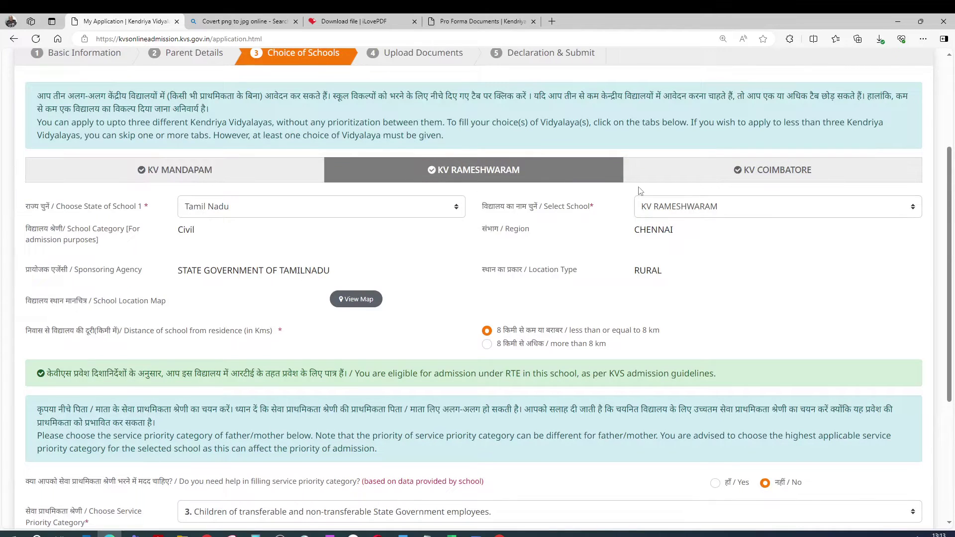
scroll(509, 425, down, 3)
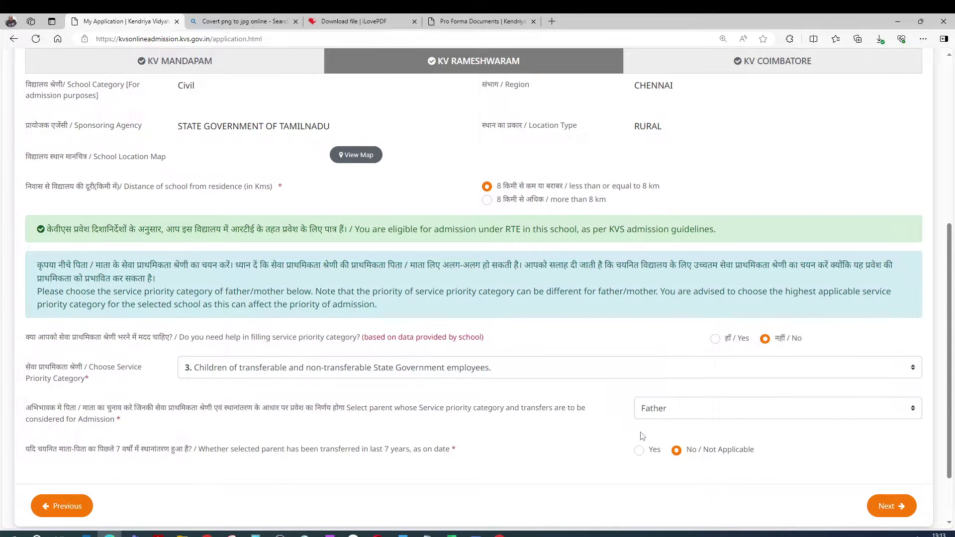
scroll(642, 436, down, 2)
click(640, 451)
scroll(597, 453, down, 6)
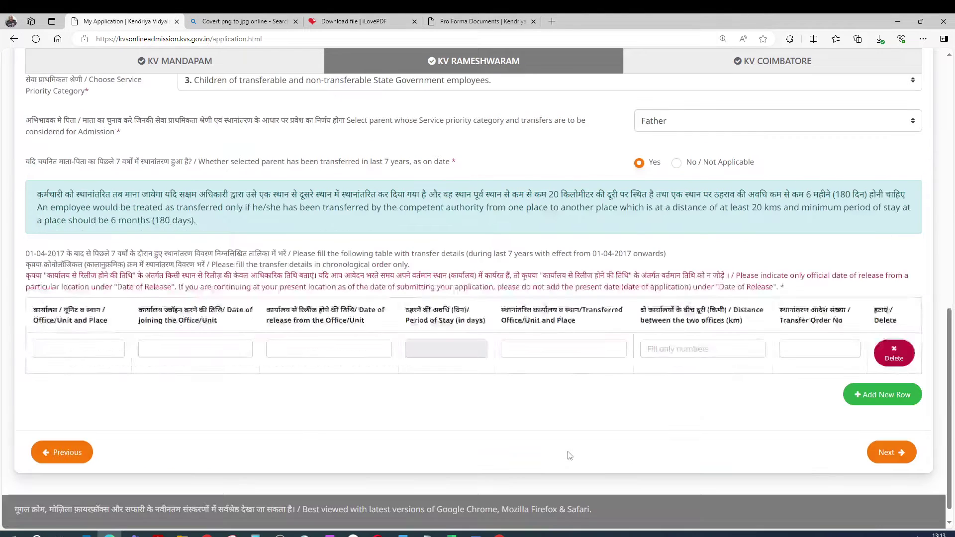
click(151, 349)
text(26-02-2016)
click(31, 364)
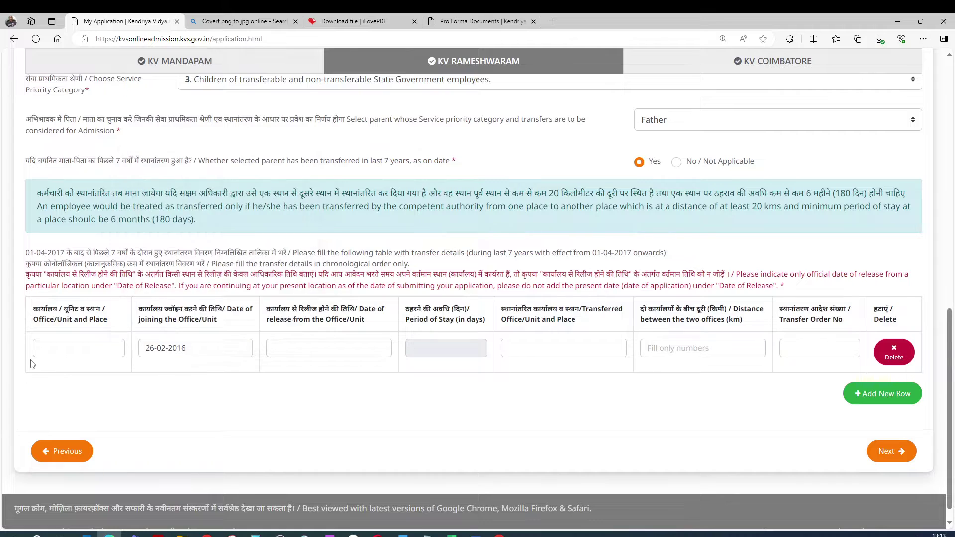
click(49, 349)
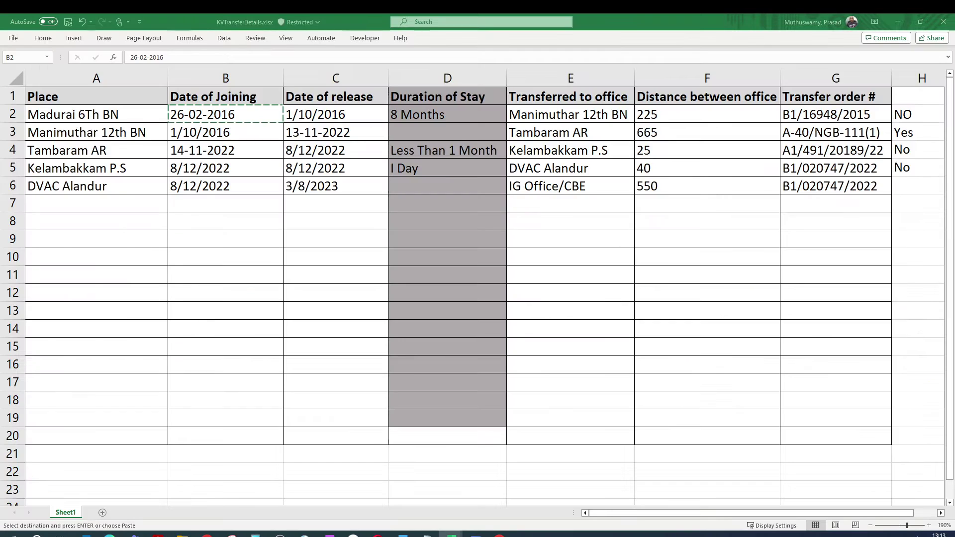
Copy Madurai 6Th BN from the sheet and paste it into the first row's Office/Unit and Place field
click(132, 116)
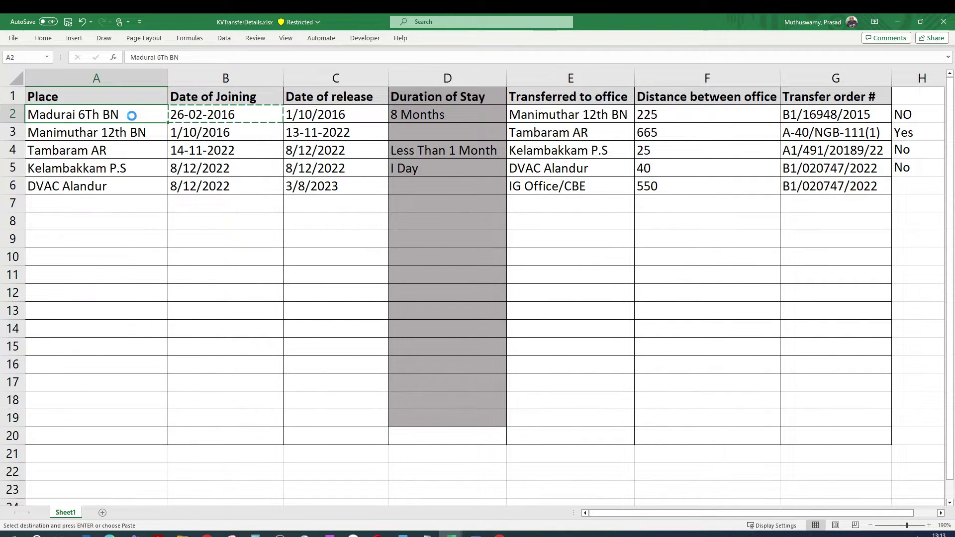
key(ctrl+c)
double_click(180, 22)
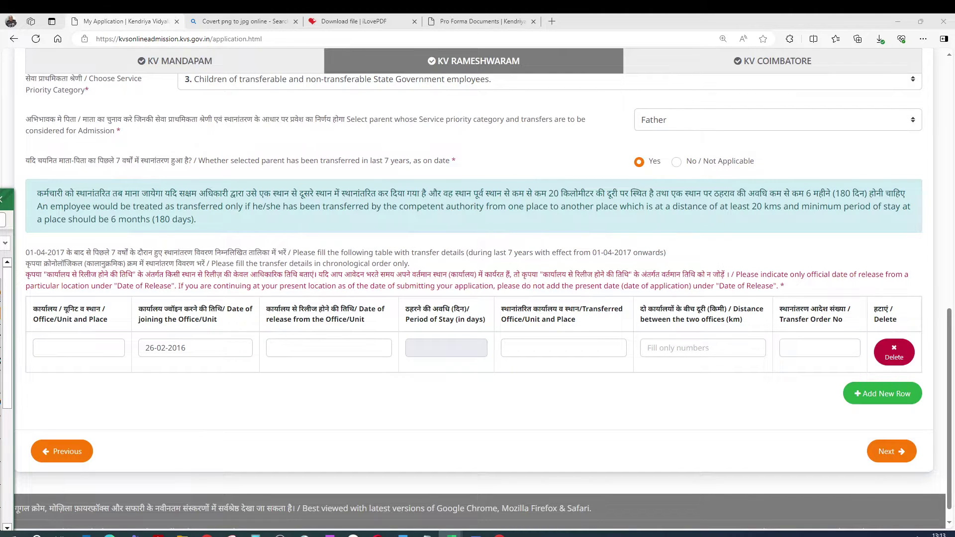
click(74, 347)
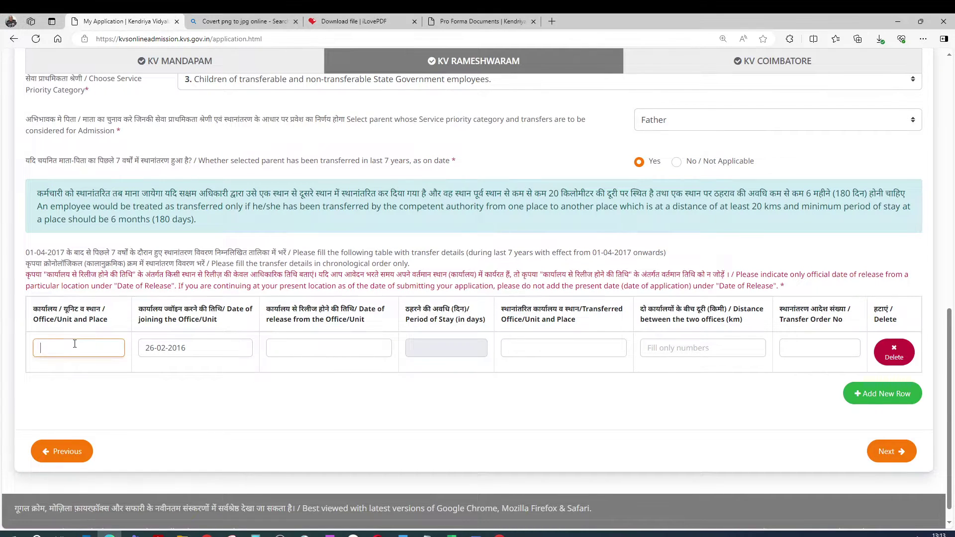
key(ctrl+v)
click(451, 535)
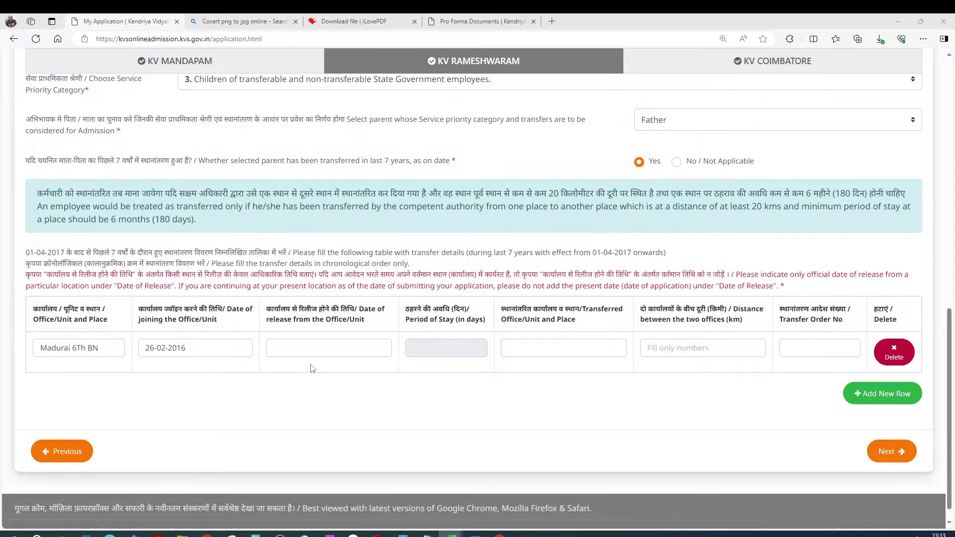
Discard the typed release date, leave it empty, and delete Madurai 6Th BN from the Office/Unit field
click(282, 347)
text(01)
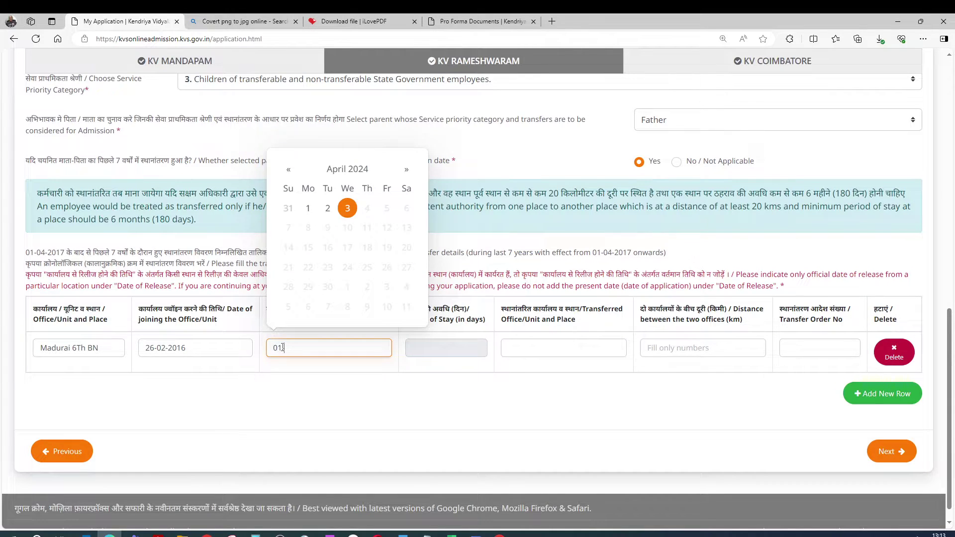
text(-10-2016)
click(321, 364)
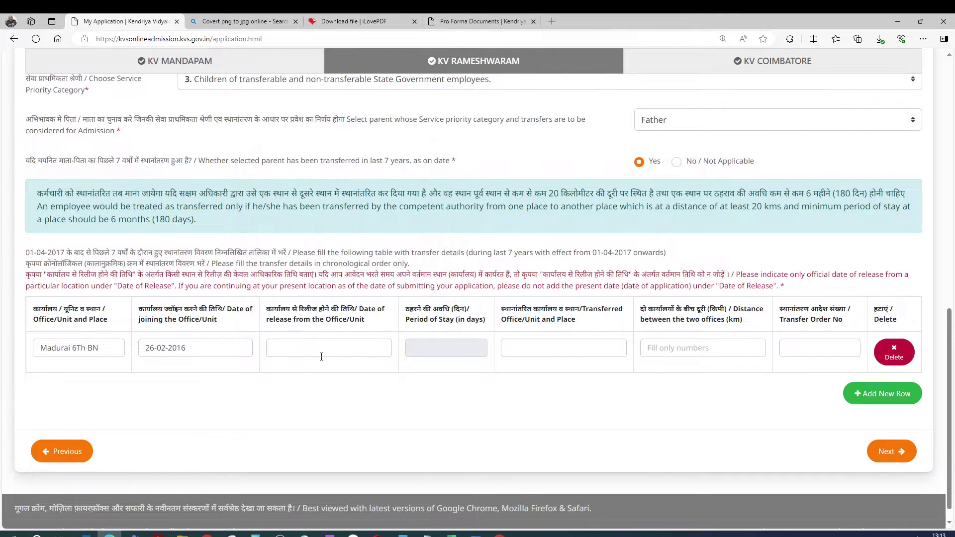
click(309, 350)
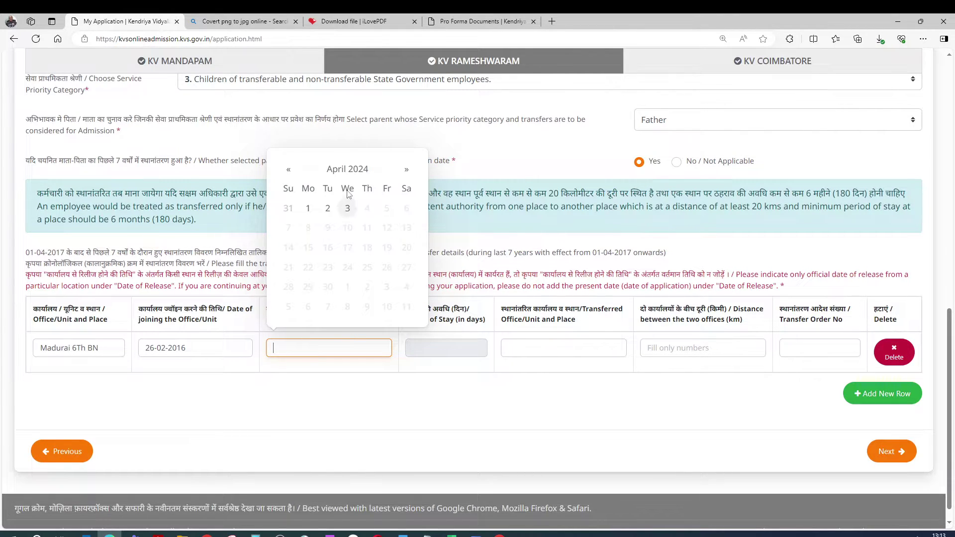
click(347, 169)
click(288, 211)
click(287, 211)
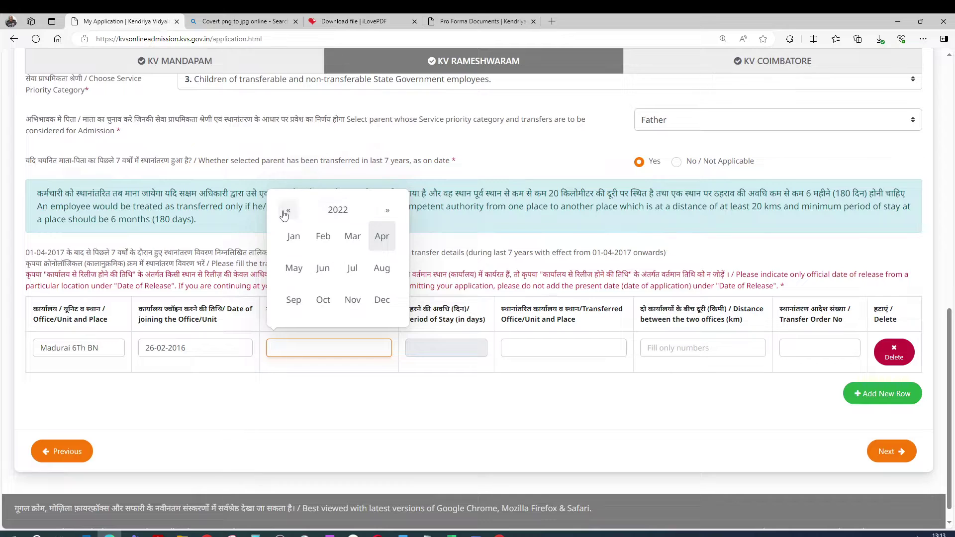
click(287, 211)
click(287, 211)
click(287, 211)
click(288, 211)
click(288, 211)
click(287, 211)
click(387, 211)
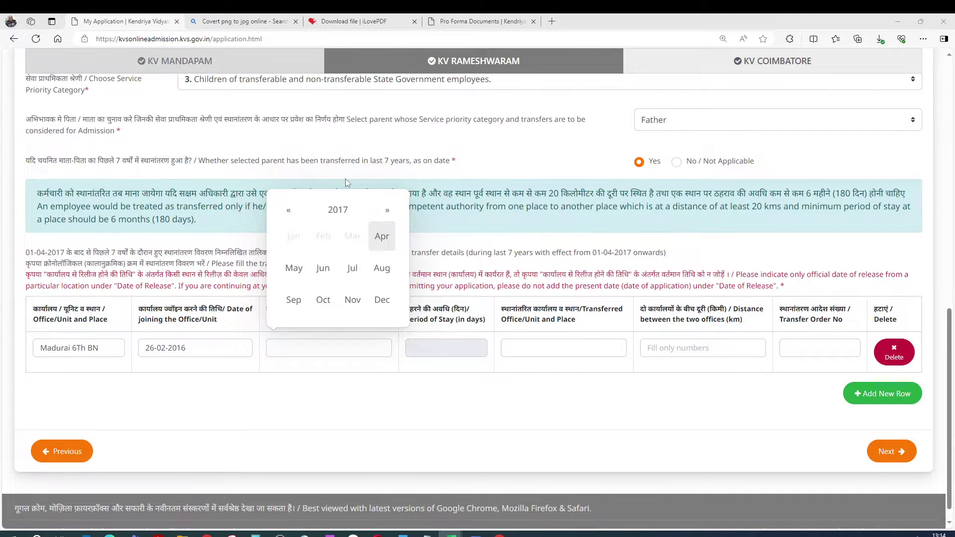
click(343, 376)
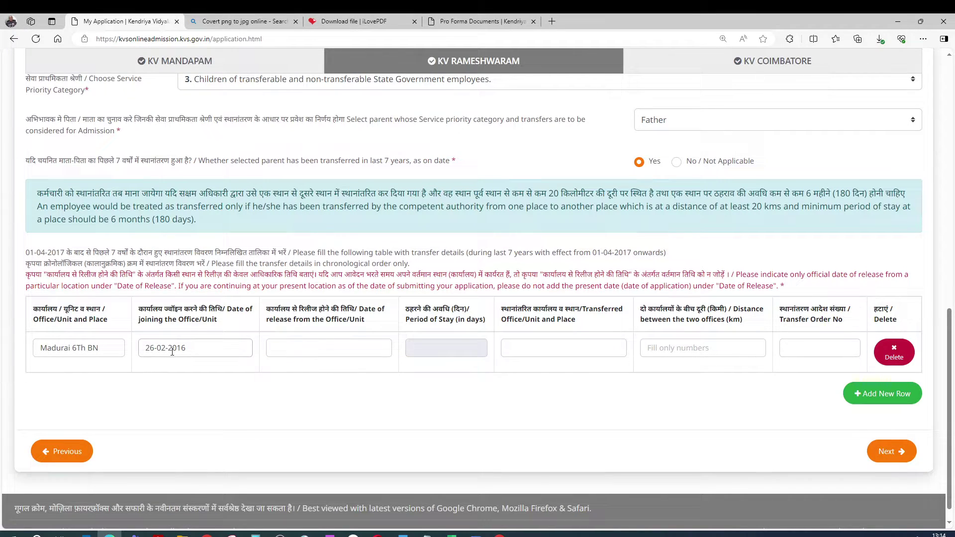
triple_click(112, 349)
key(BackSpace)
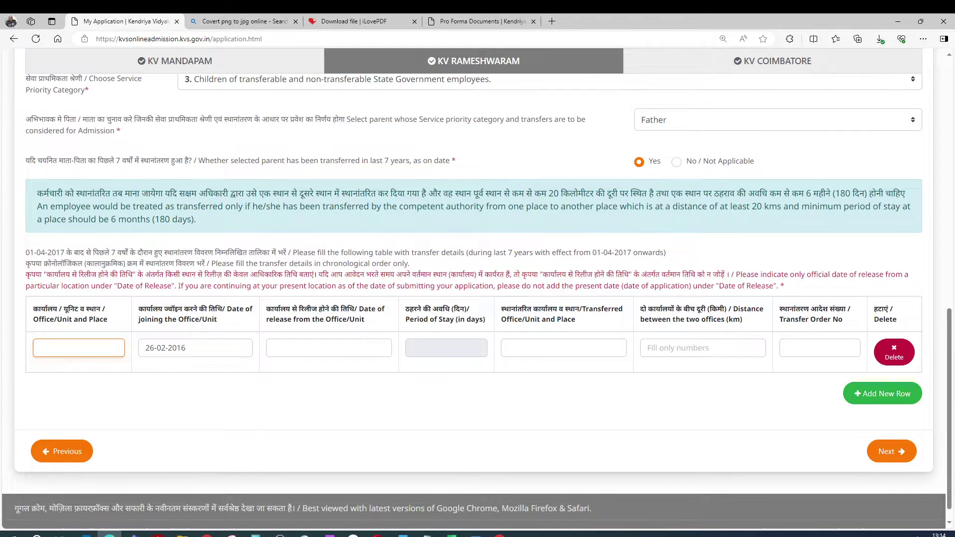
Paste Manimuthar 12th BN into the first row's Office/Unit and Place field
key(alt+Tab)
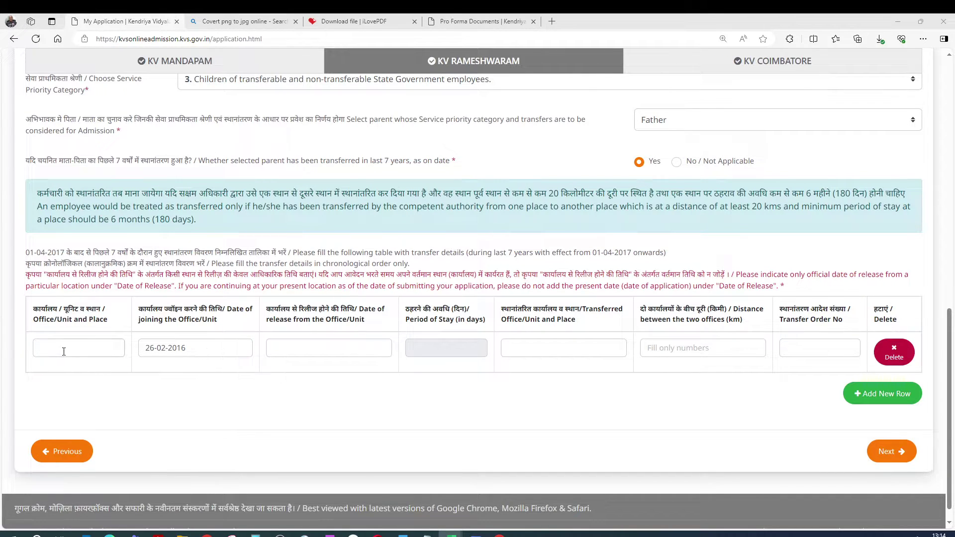
key(alt+Tab)
key(ctrl+v)
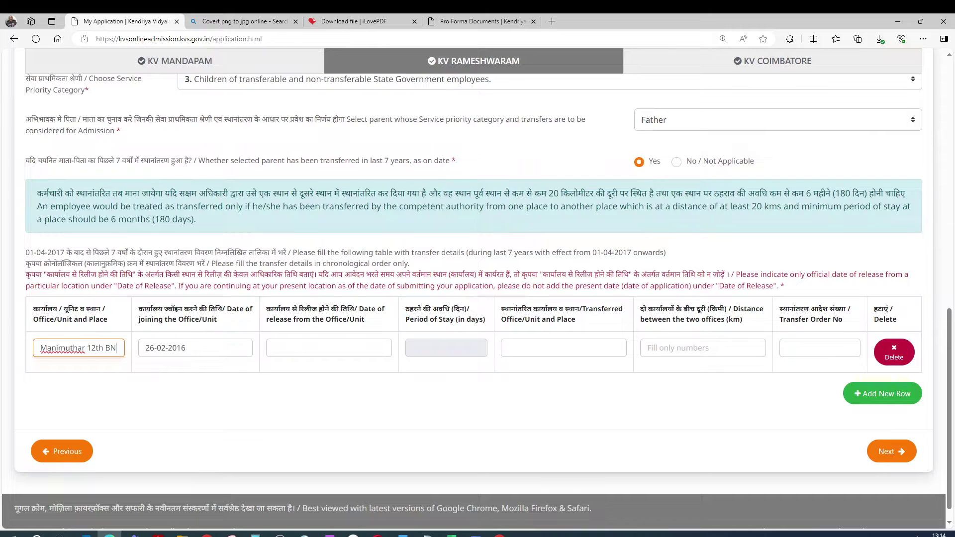
key(alt+Tab)
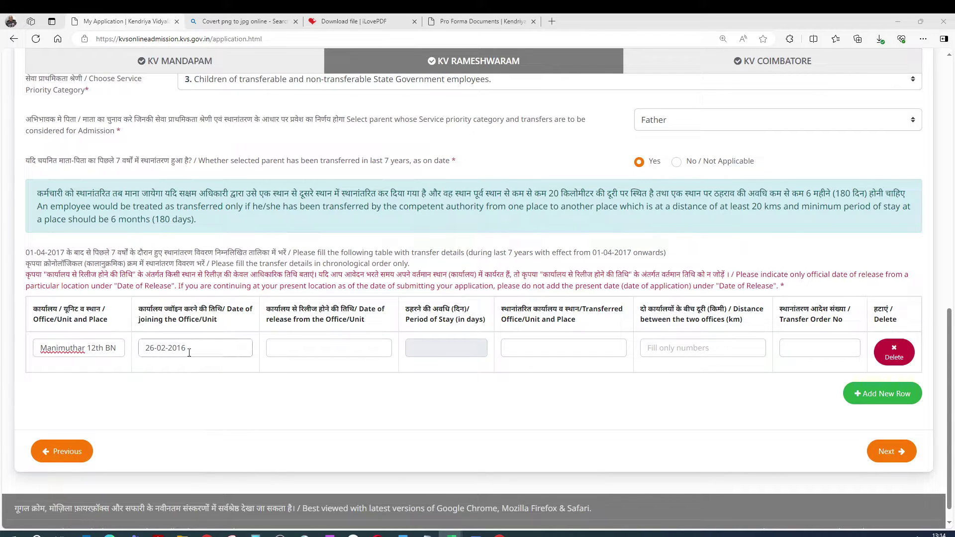
Set the first row's joining date to 01-10-2016 and release date to 13-11-2022
double_click(189, 354)
text(01)
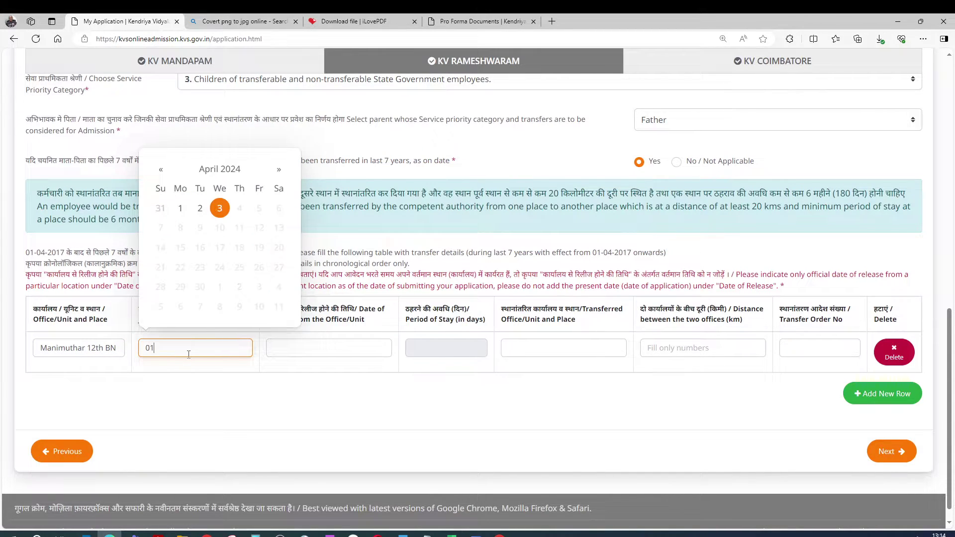
text(-10-2016)
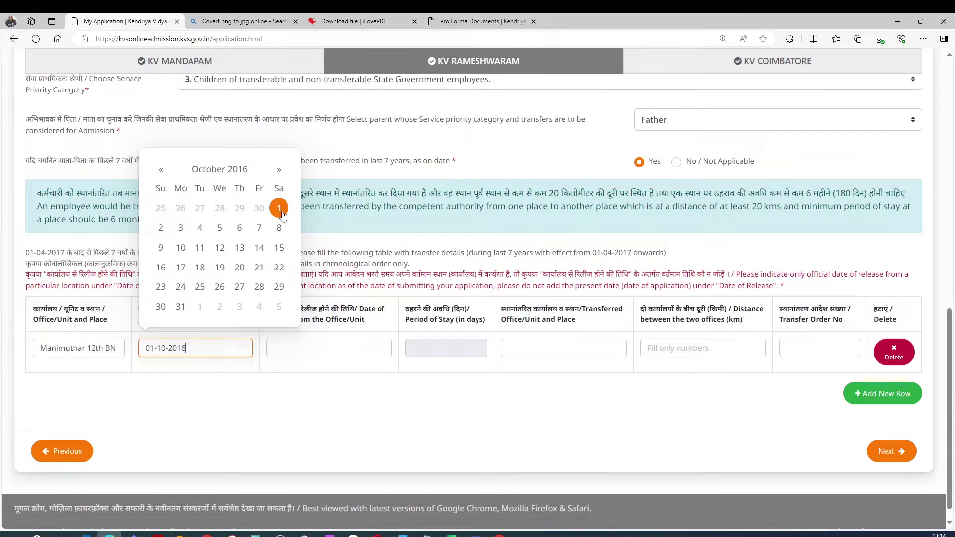
click(283, 211)
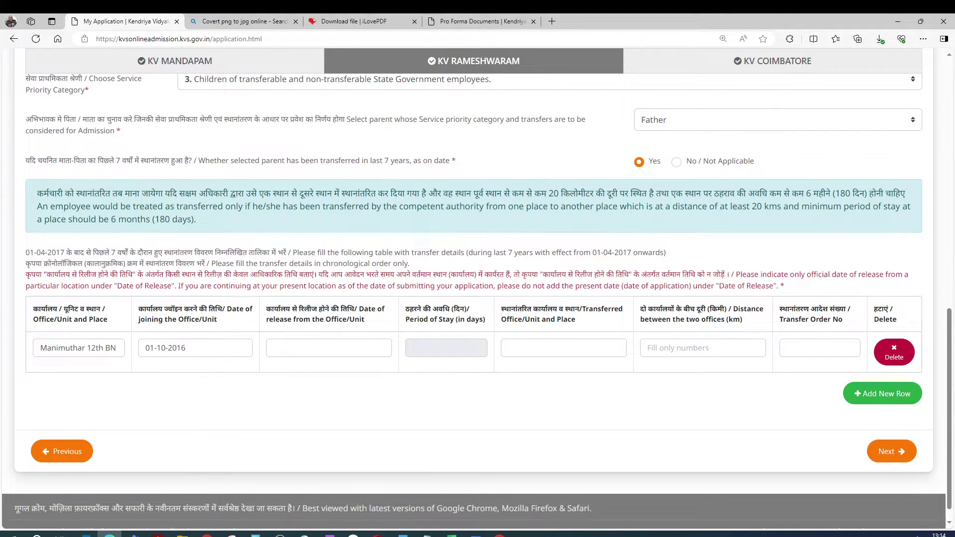
click(311, 350)
text(13-11-2022)
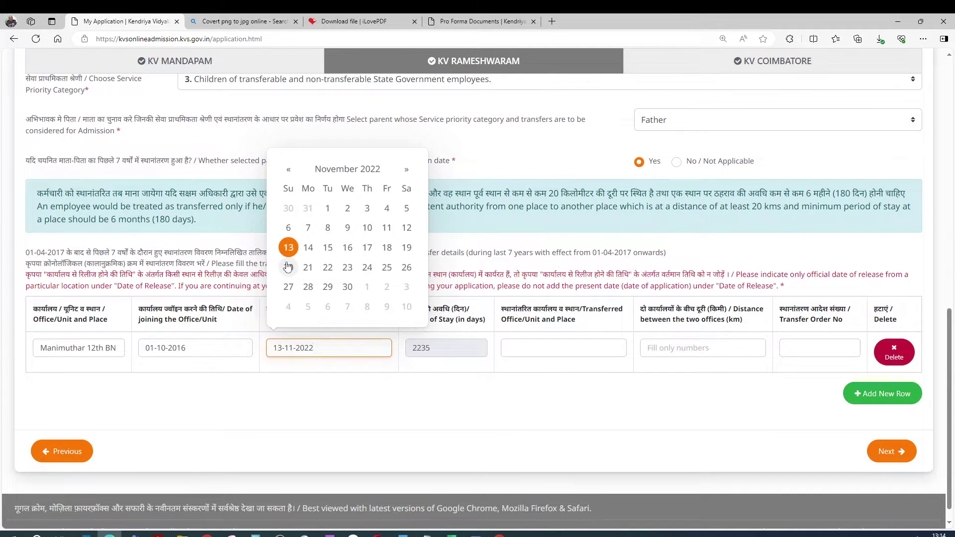
click(288, 250)
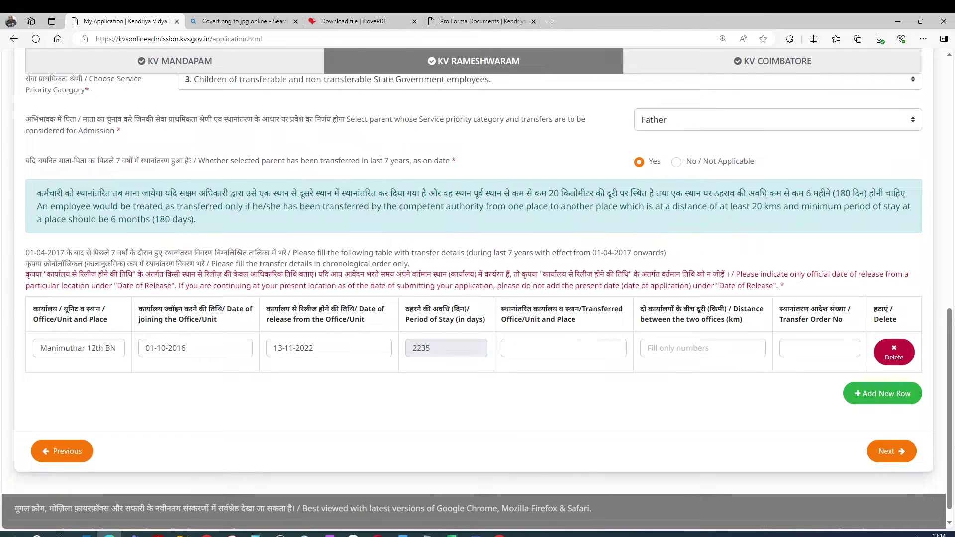
click(452, 535)
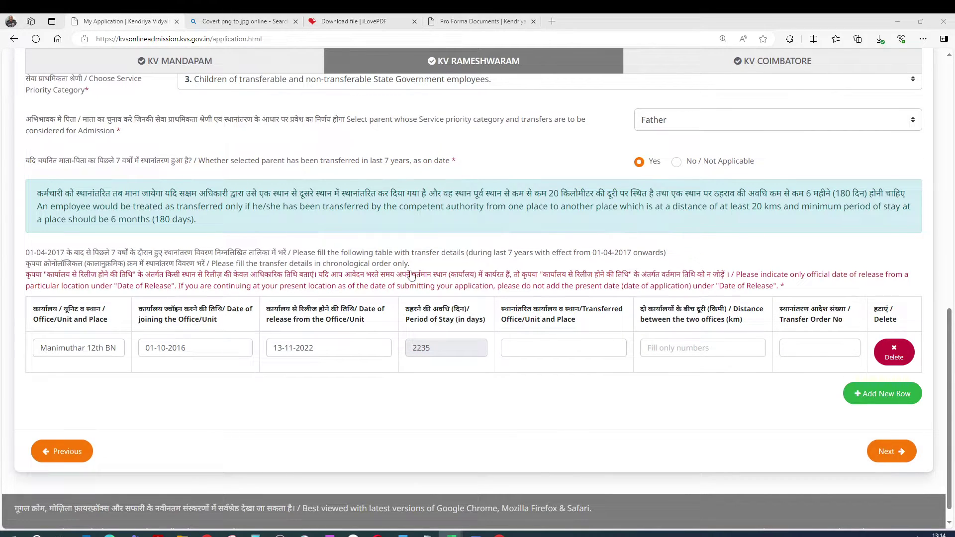
Enter Tambaram AR as the transferred office and 665 km as the distance
click(525, 348)
text(Tambaram AR)
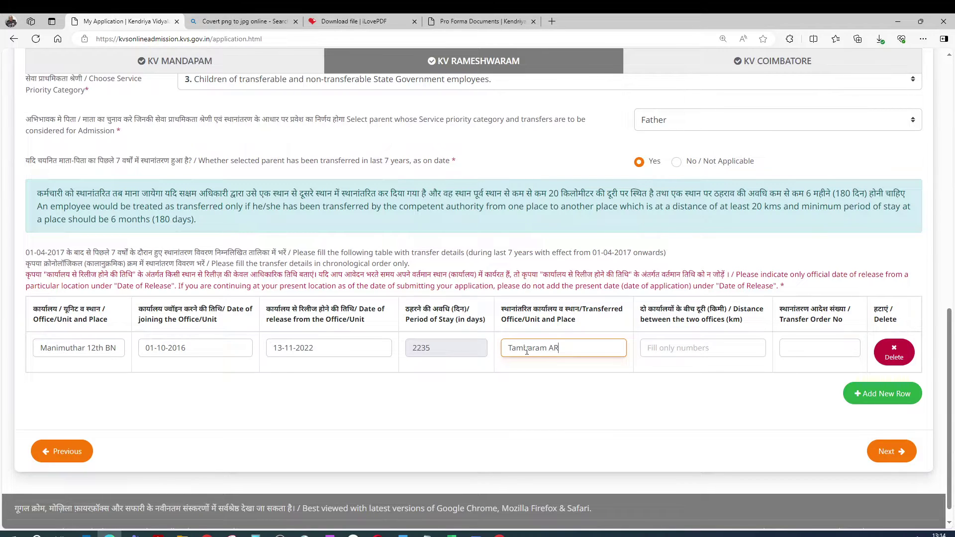
click(669, 349)
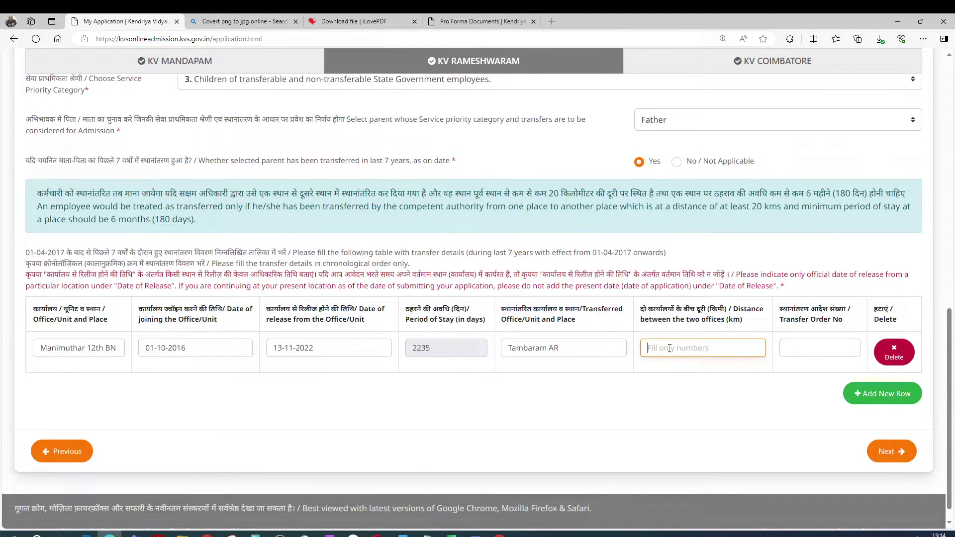
text(6650)
Paste the transfer order number from Excel and add a second transfer-detail row
click(807, 355)
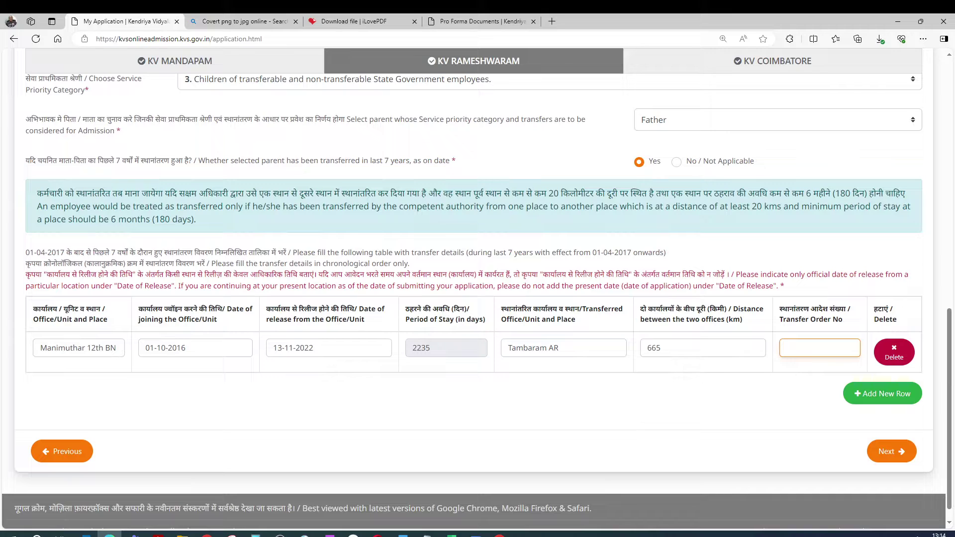
key(alt+Tab)
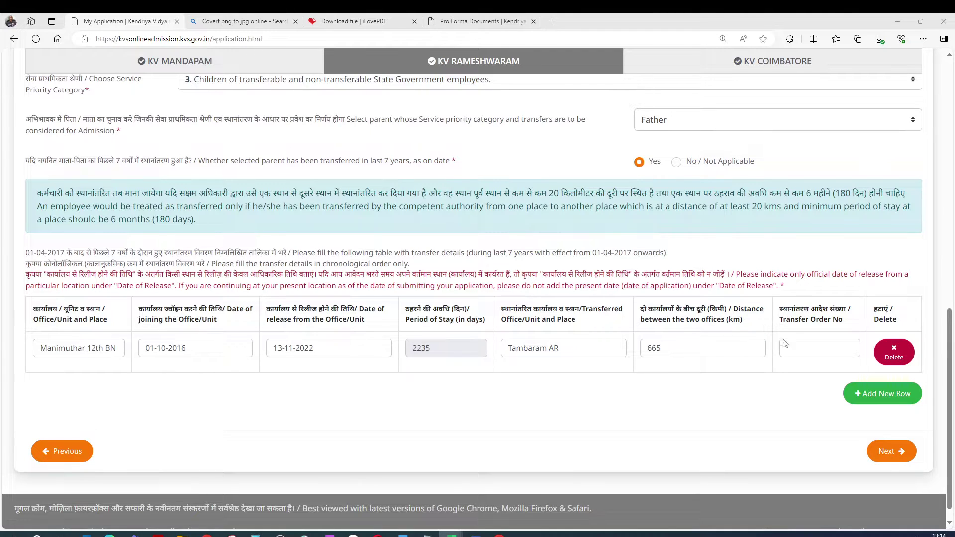
click(803, 358)
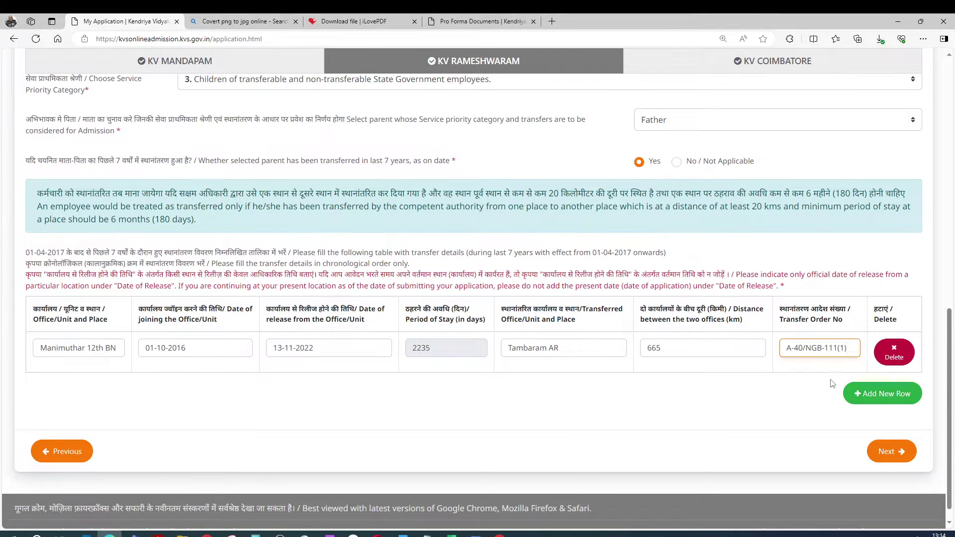
click(872, 394)
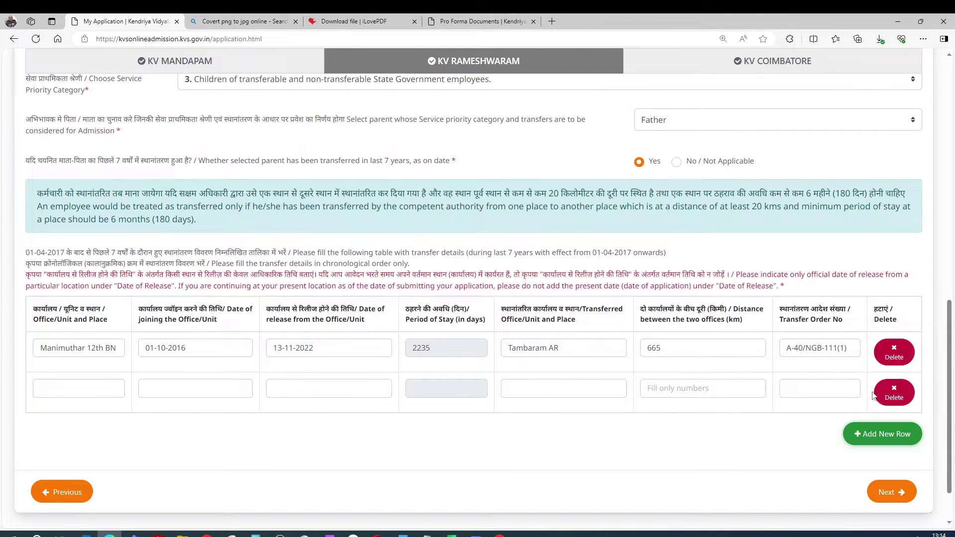
Undo a wrong paste and put Tambaram AR in the second row's office and place field
click(91, 388)
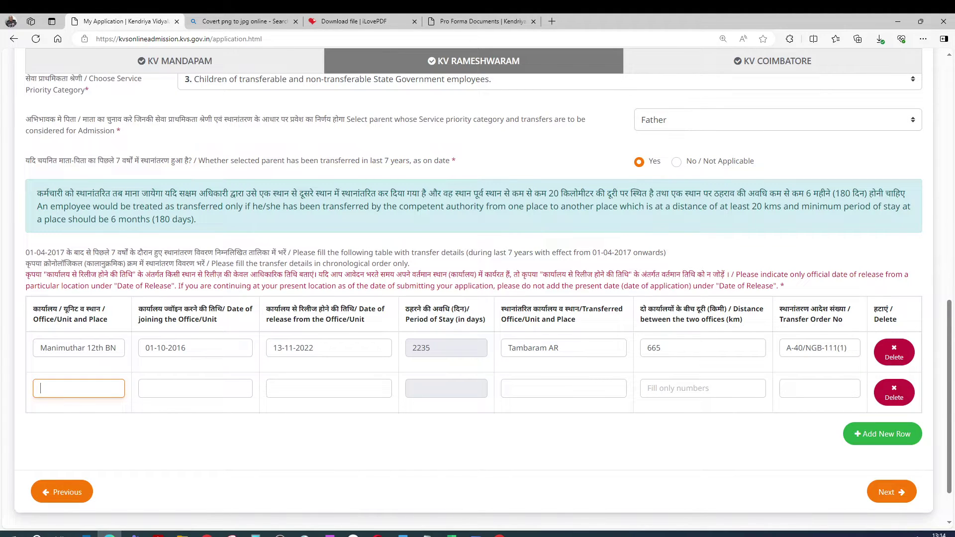
key(alt+Tab)
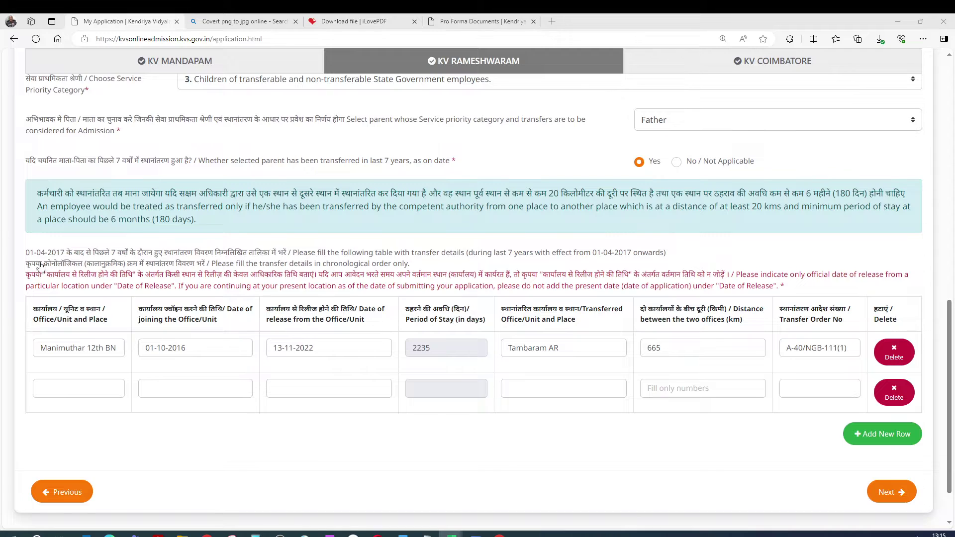
click(44, 392)
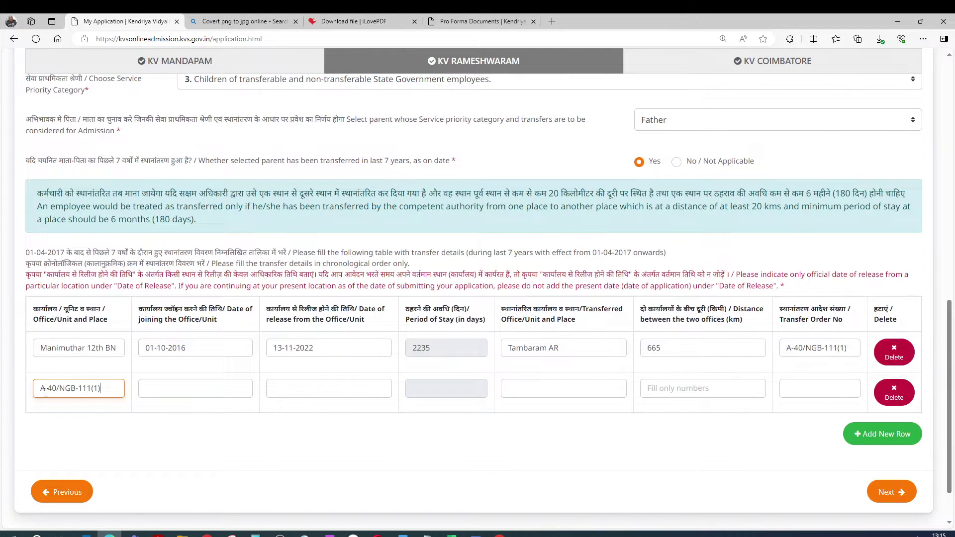
key(ctrl+z)
key(alt+Tab)
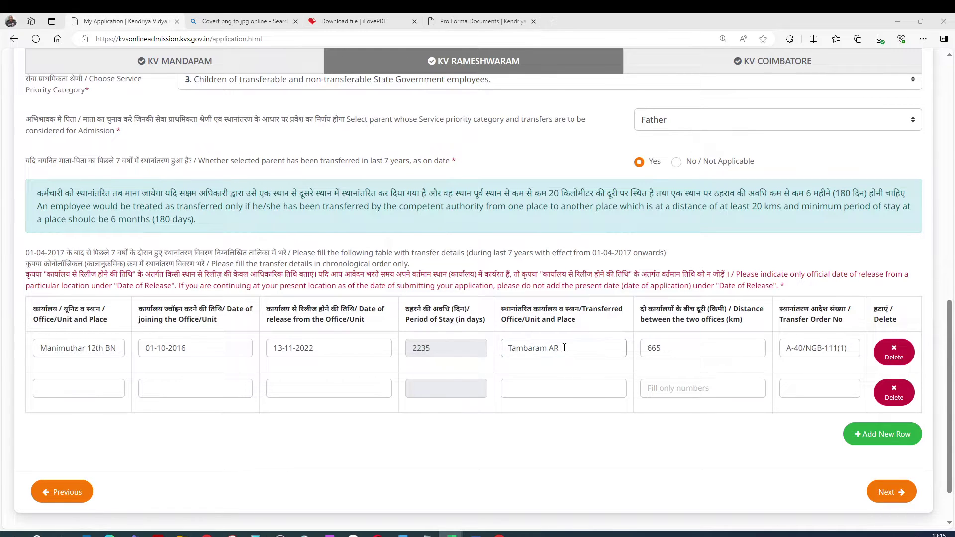
drag(563, 347, 504, 343)
key(ctrl+c)
click(86, 388)
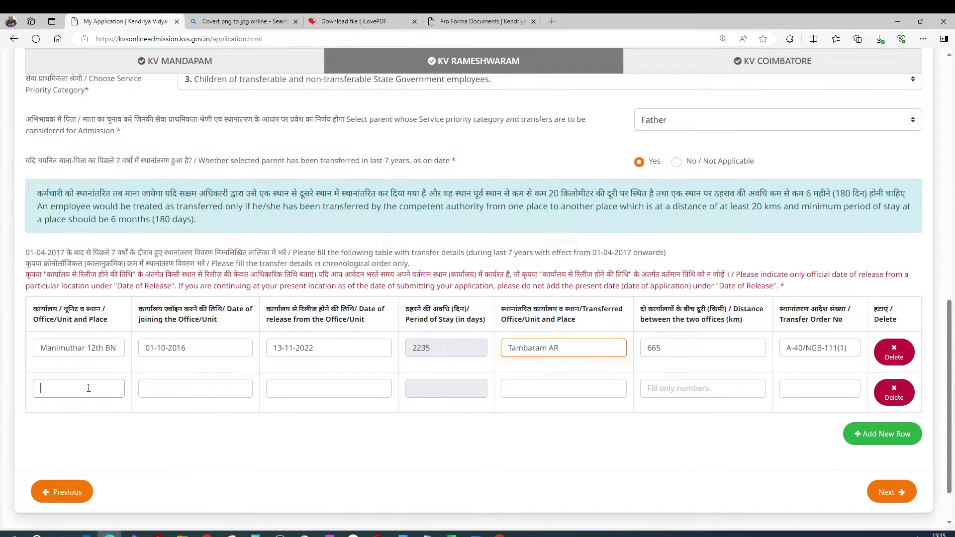
key(ctrl+v)
Open the second row's date pickers and close them without choosing any date
click(145, 389)
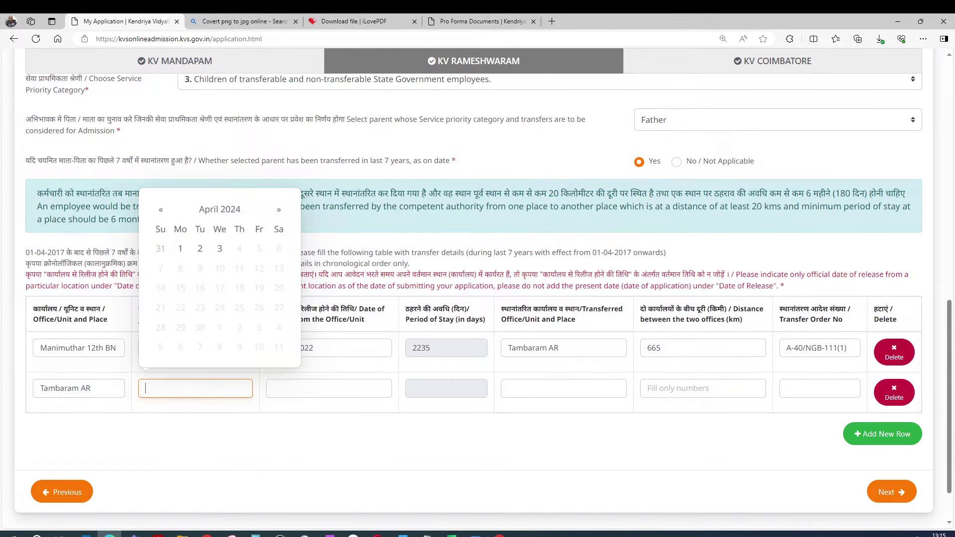
key(alt+Tab)
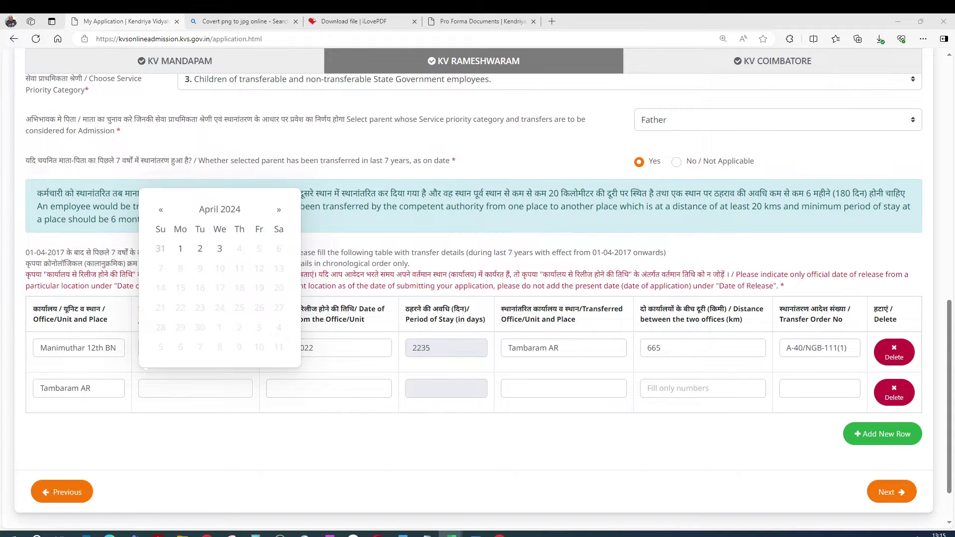
click(234, 388)
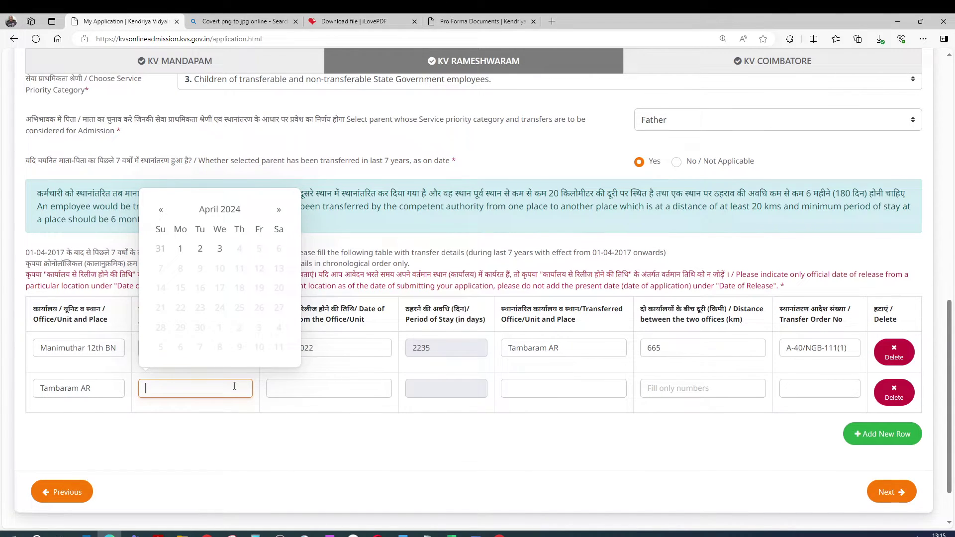
click(309, 381)
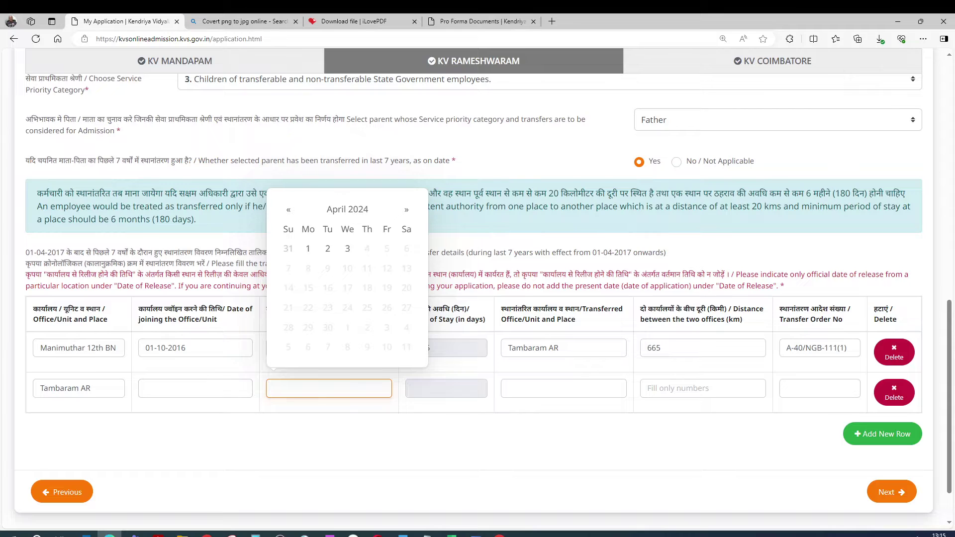
key(alt+Tab)
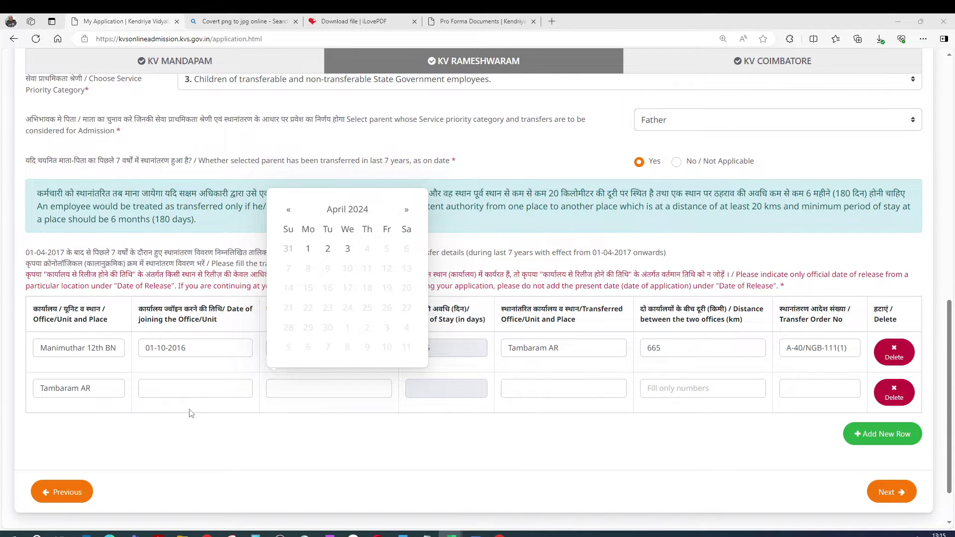
click(210, 390)
click(266, 422)
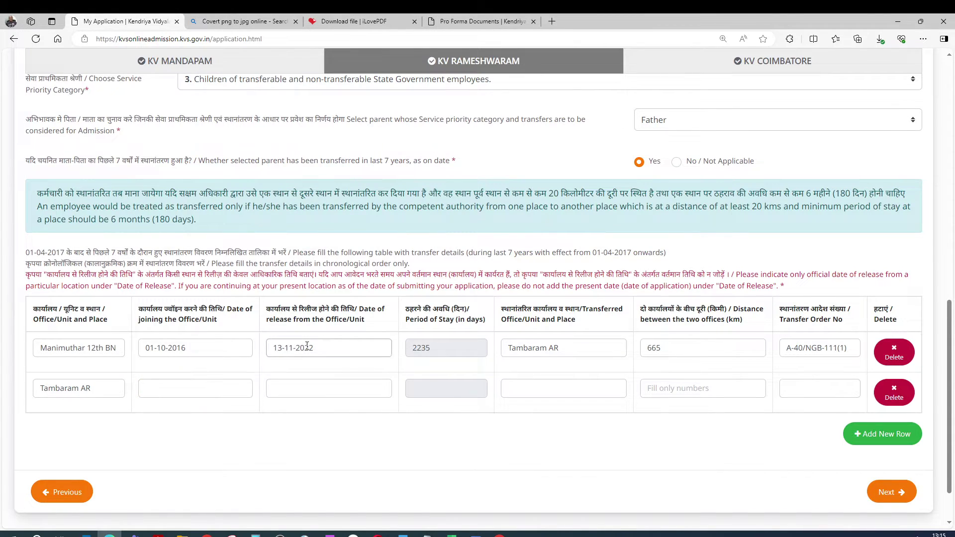
click(165, 389)
click(278, 465)
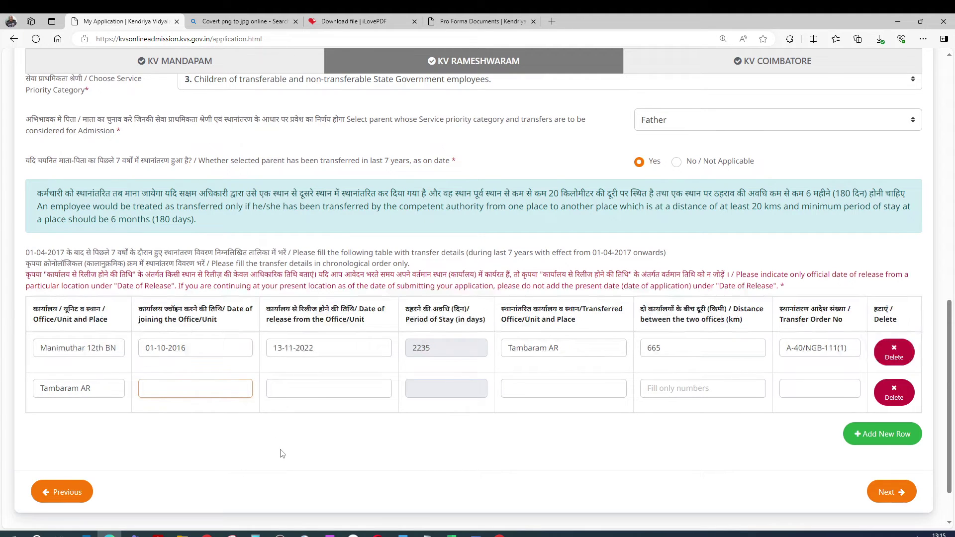
Set row 2's joining date to 14-11-2022 from the calendar after the pasted 13-11-2022 is rejected
click(193, 387)
key(ctrl+v)
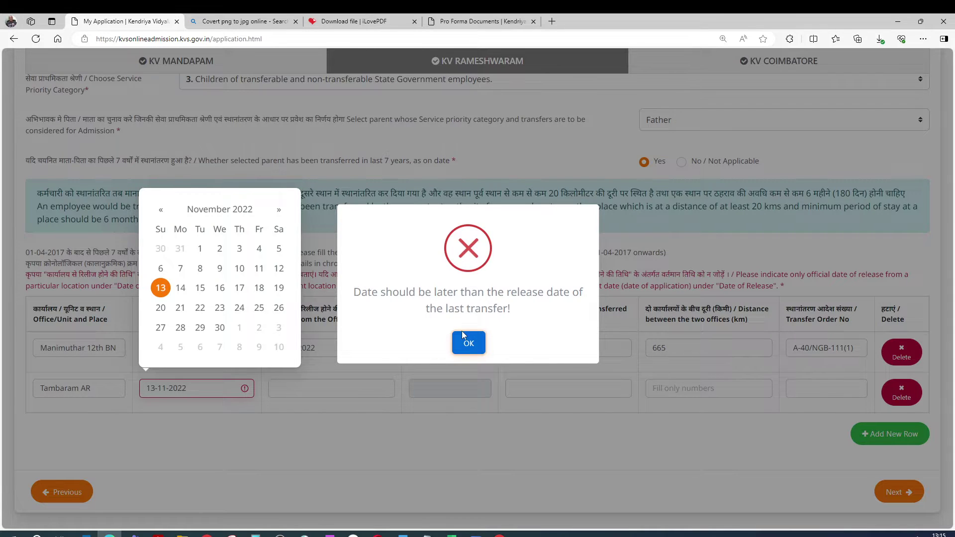
click(470, 343)
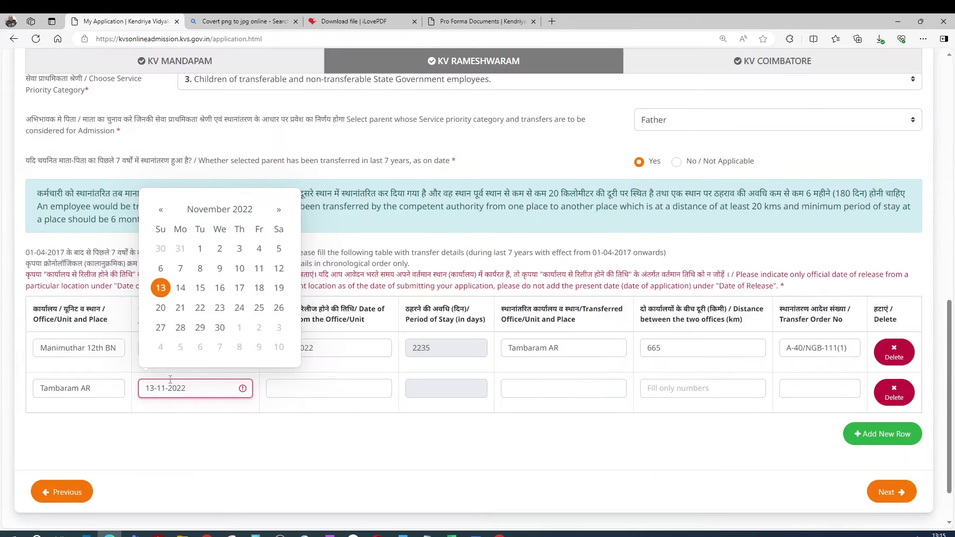
click(181, 288)
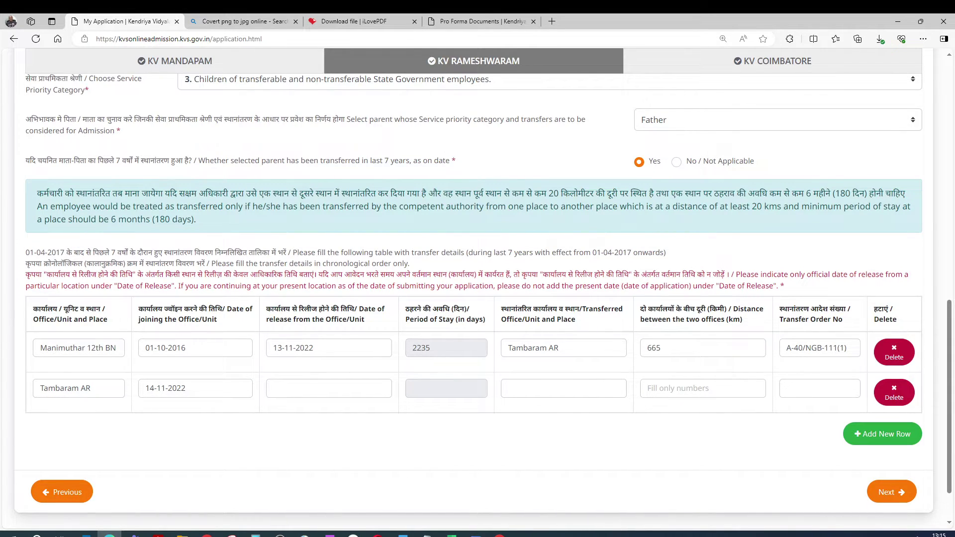
click(451, 535)
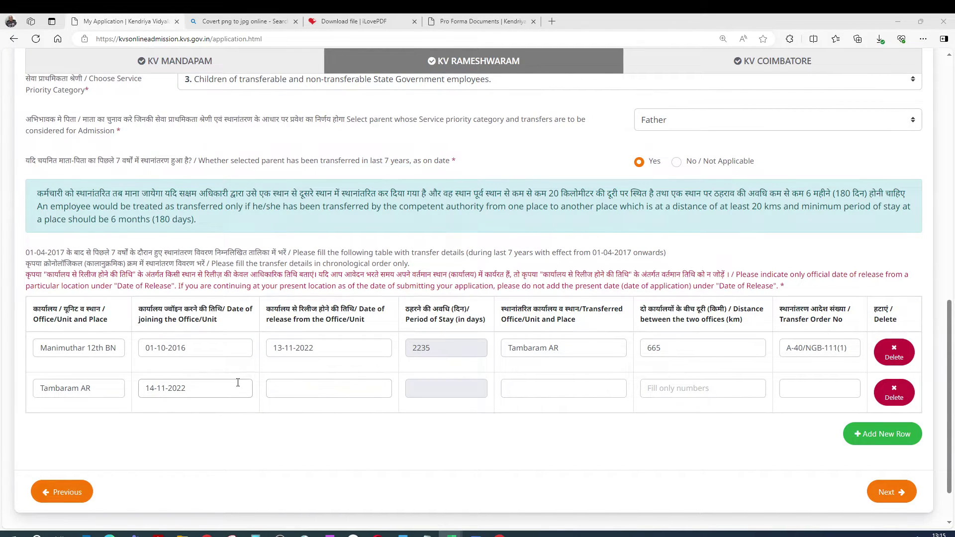
click(284, 388)
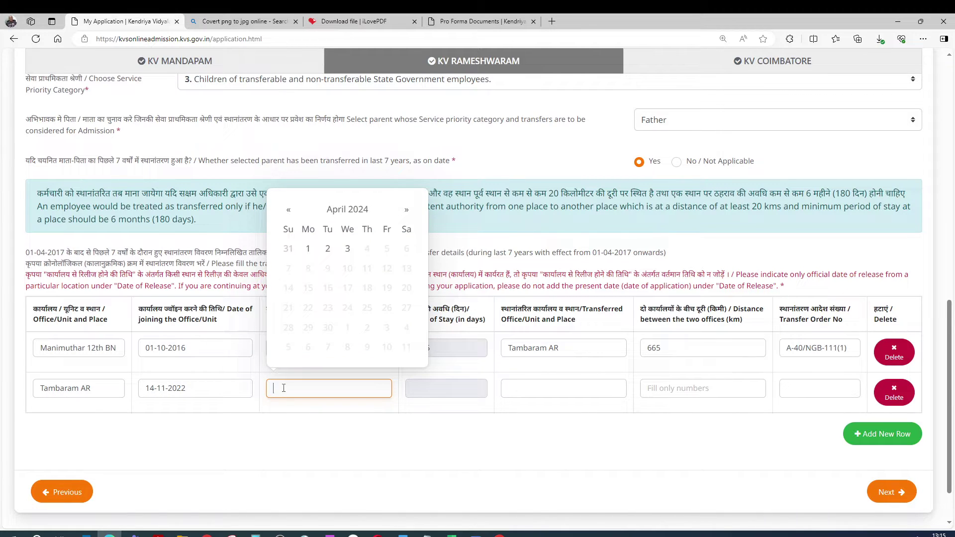
Enter release date 08-12-2022, dismiss the stay warning, and replace the office with Kelambakkam P.S
text(08-12-2022)
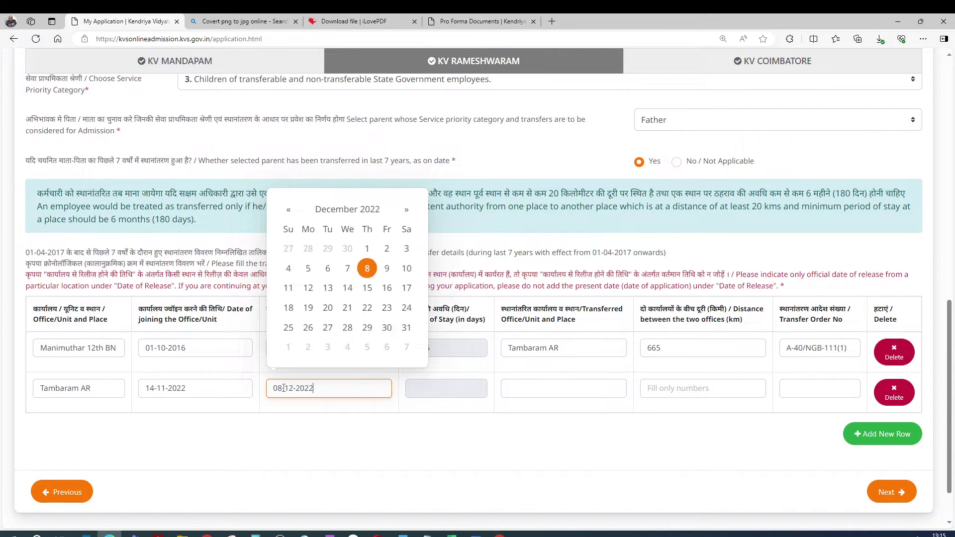
click(367, 268)
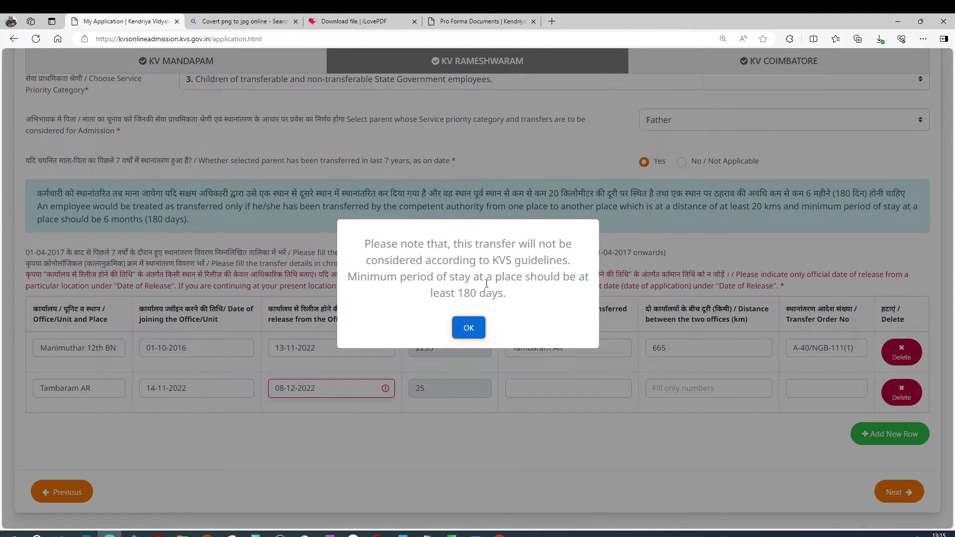
click(468, 327)
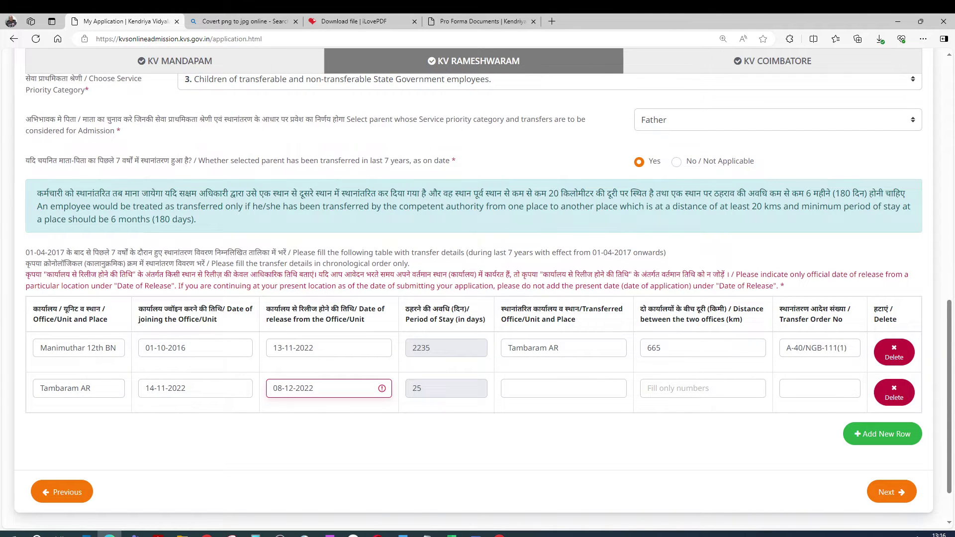
click(452, 534)
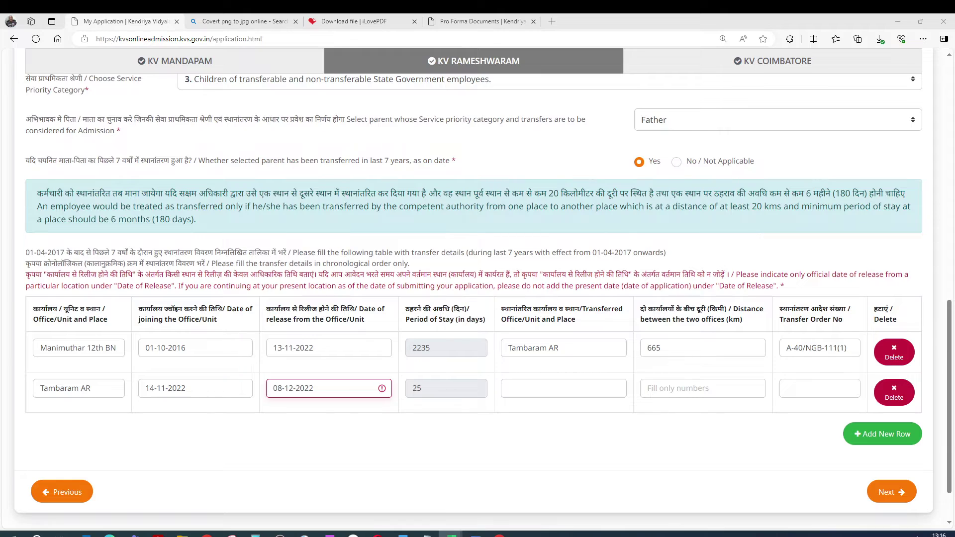
click(99, 388)
key(ctrl+a)
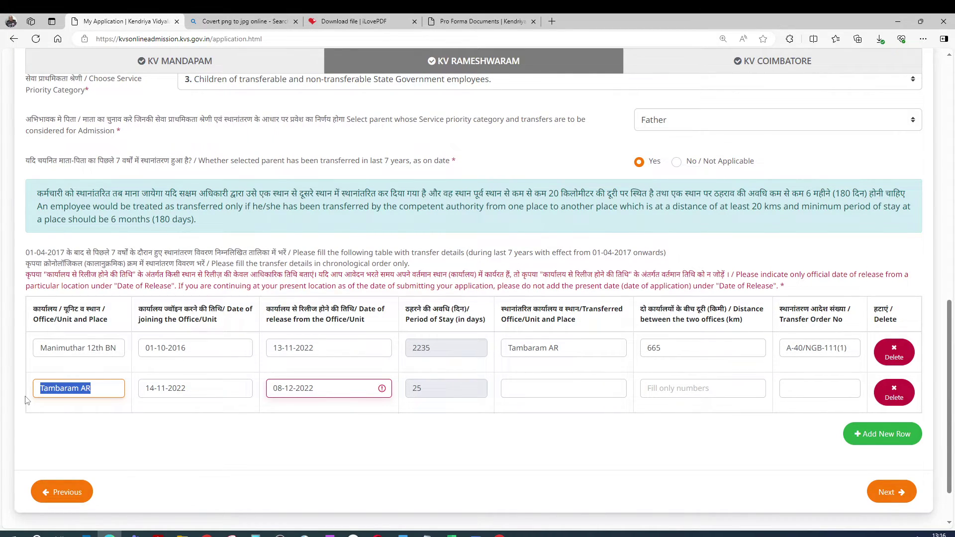
text(Kelambakkam P.S)
Set the second row's joining date to 08-12-2022 and clear the rejected release date
click(201, 395)
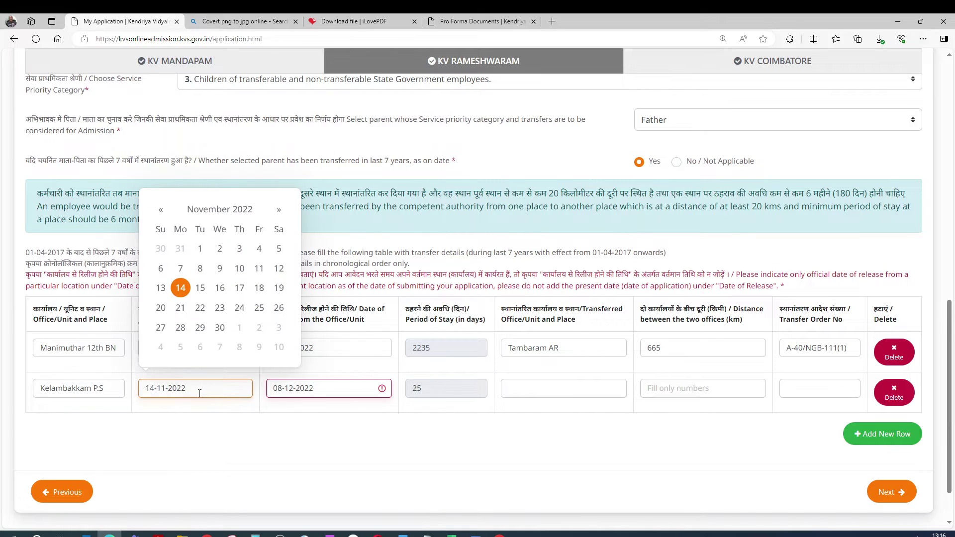
triple_click(313, 394)
key(ctrl+c)
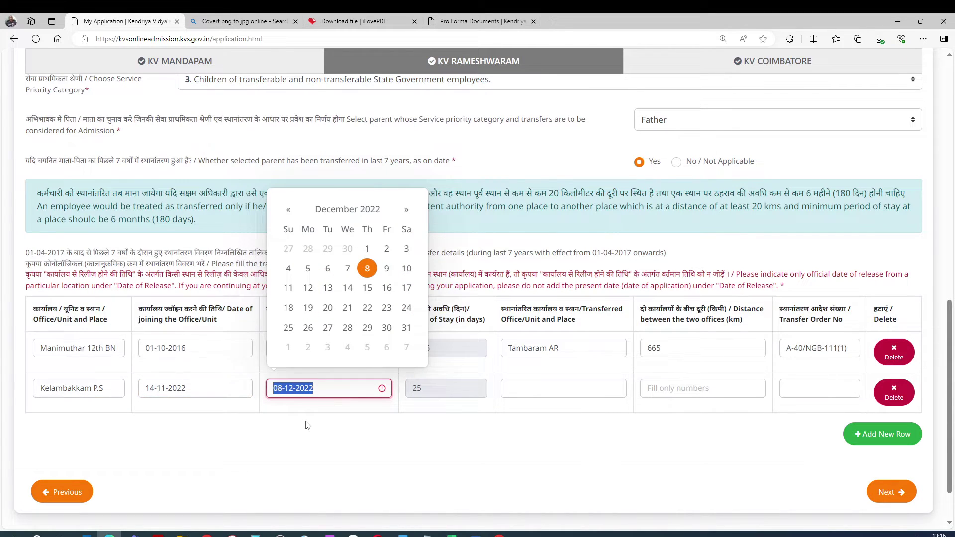
key(BackSpace)
key(shift+Tab)
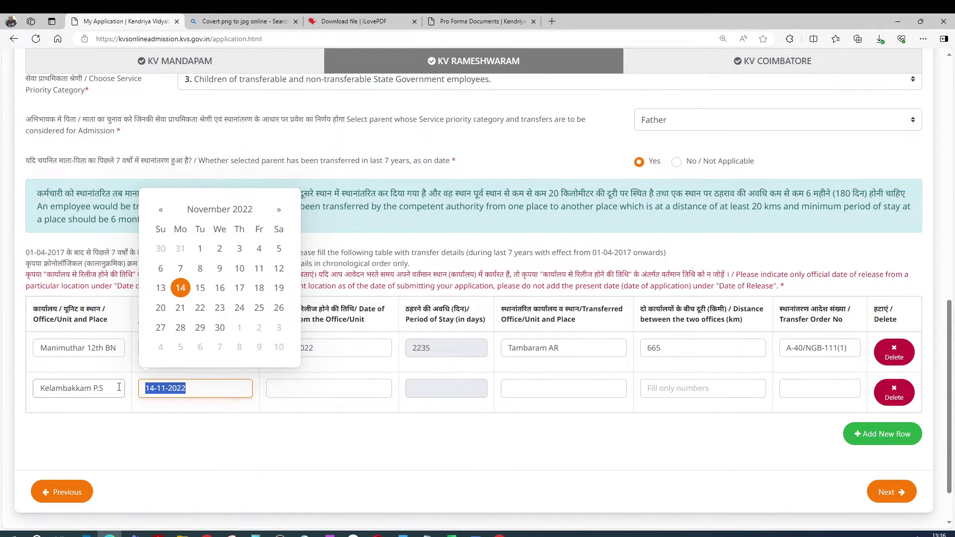
key(ctrl+v)
click(306, 393)
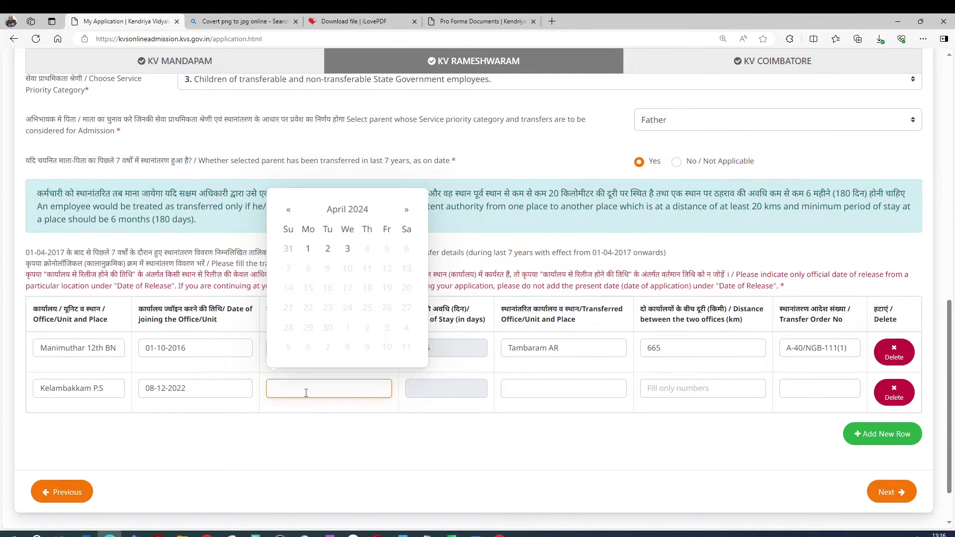
key(ctrl+v)
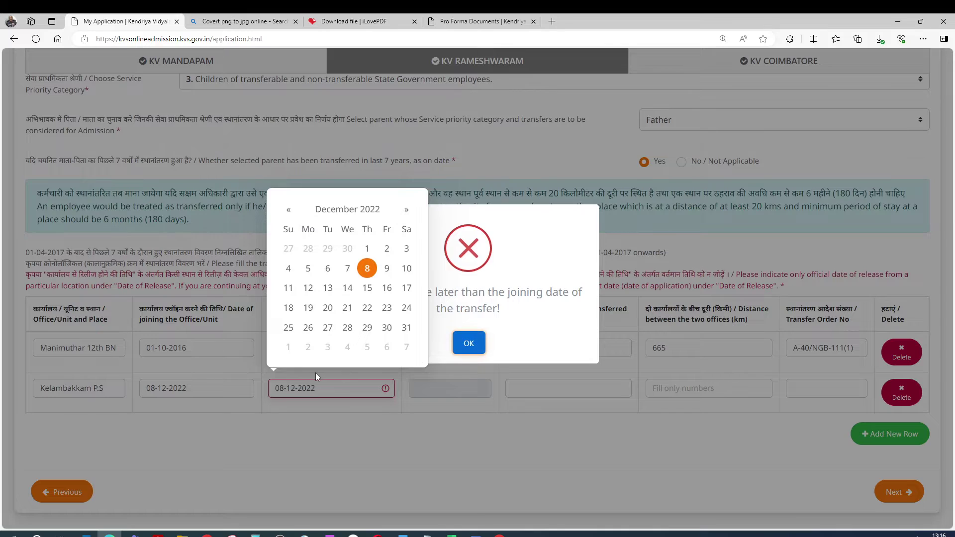
click(280, 390)
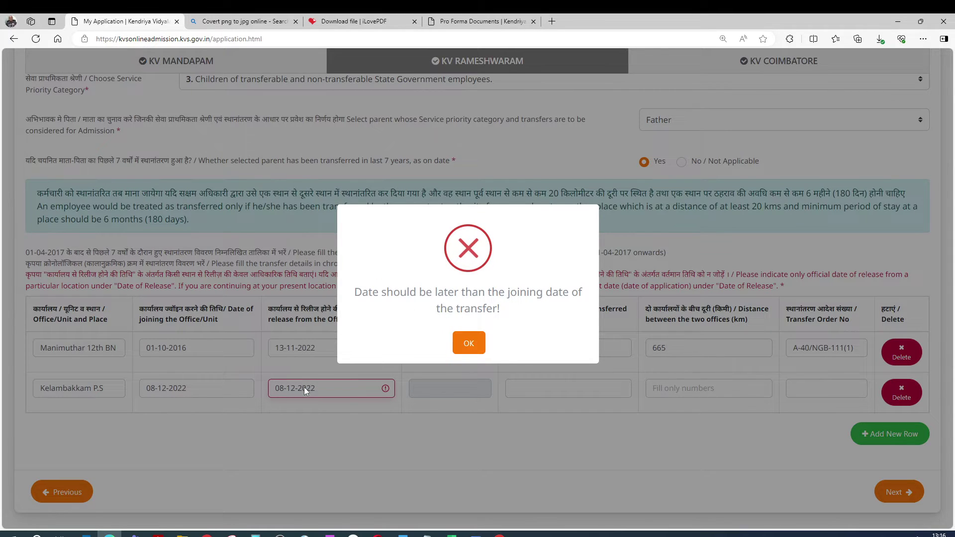
key(Return)
Pick 9 December 2022 as the release date and dismiss the 180-day stay warning
click(391, 274)
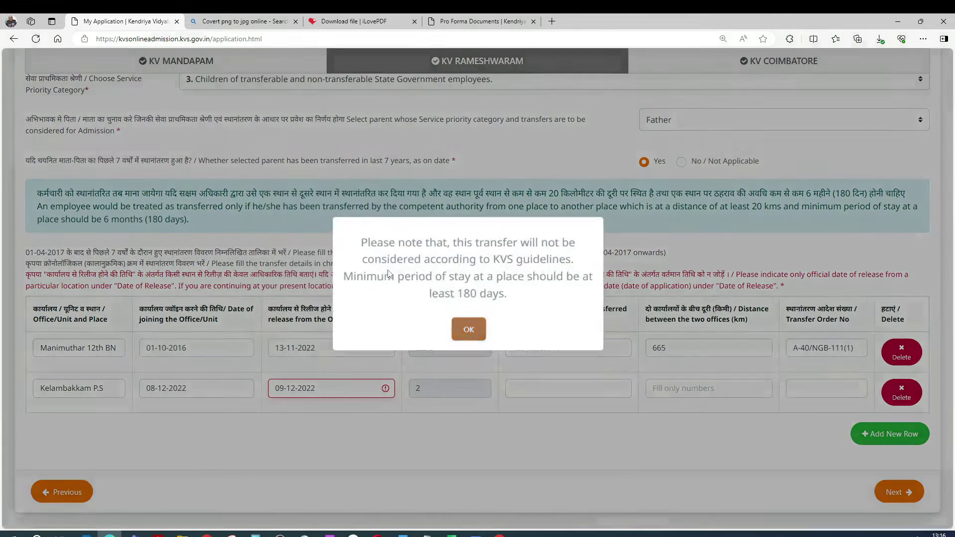
click(470, 328)
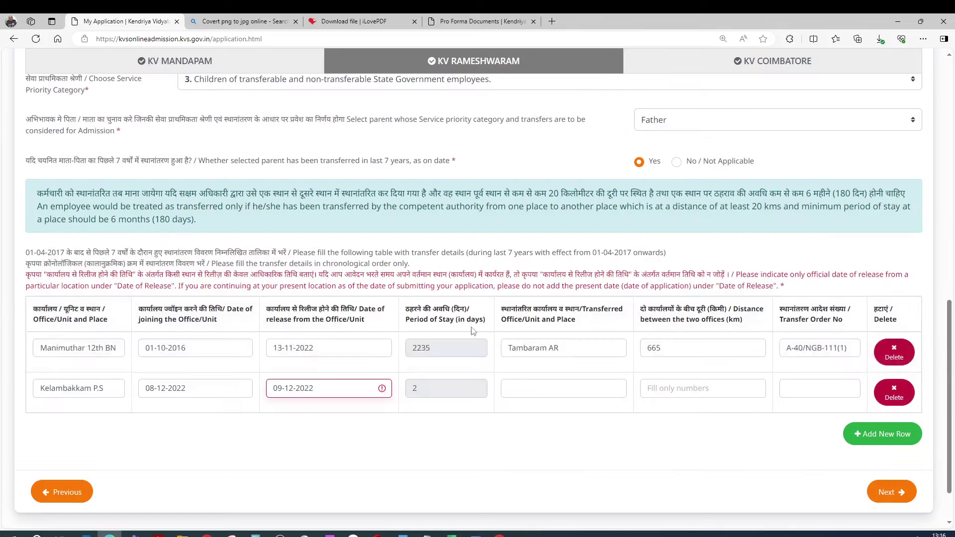
click(452, 535)
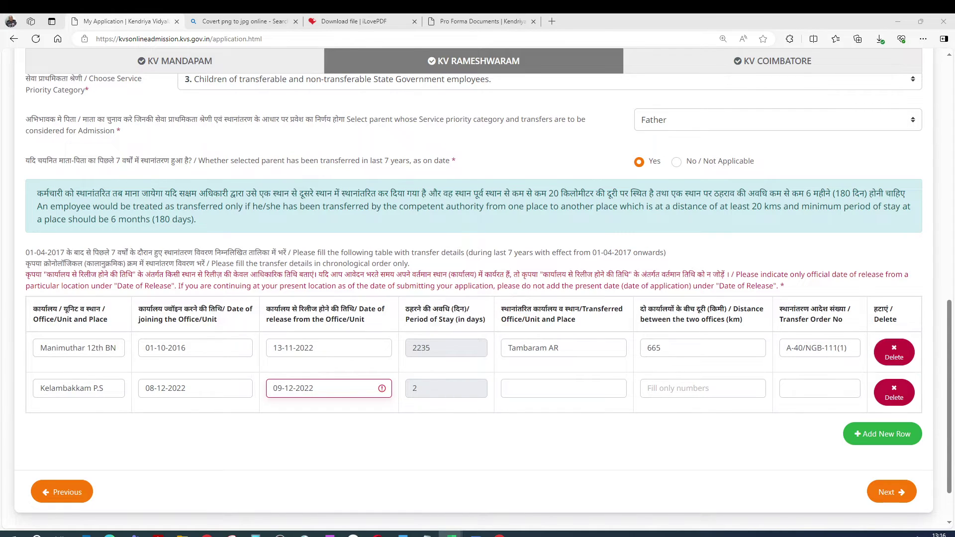
Replace the second row's office with DVAC Alandur and set the release date to 03-08-2023
drag(110, 389, 4, 393)
text(DVAC Alandur)
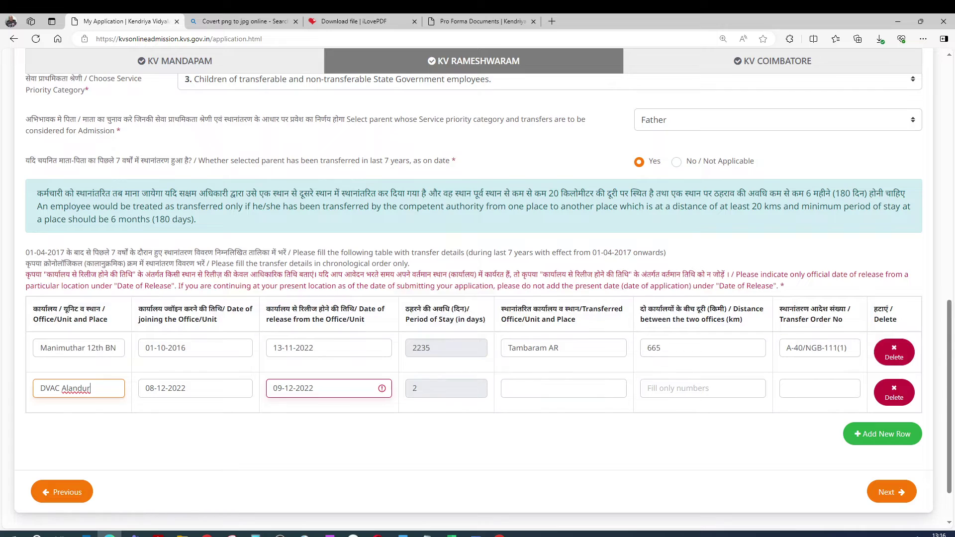
key(alt+Tab)
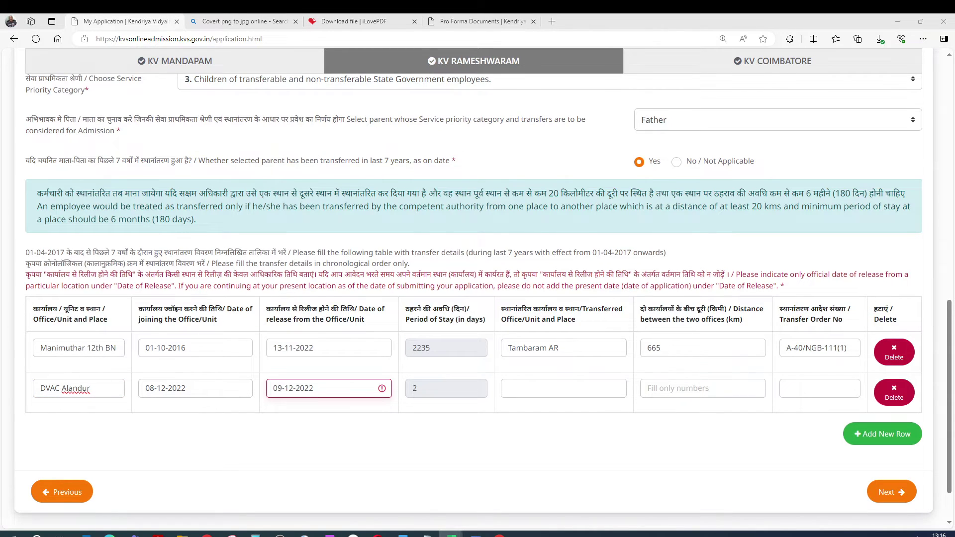
key(alt+Tab)
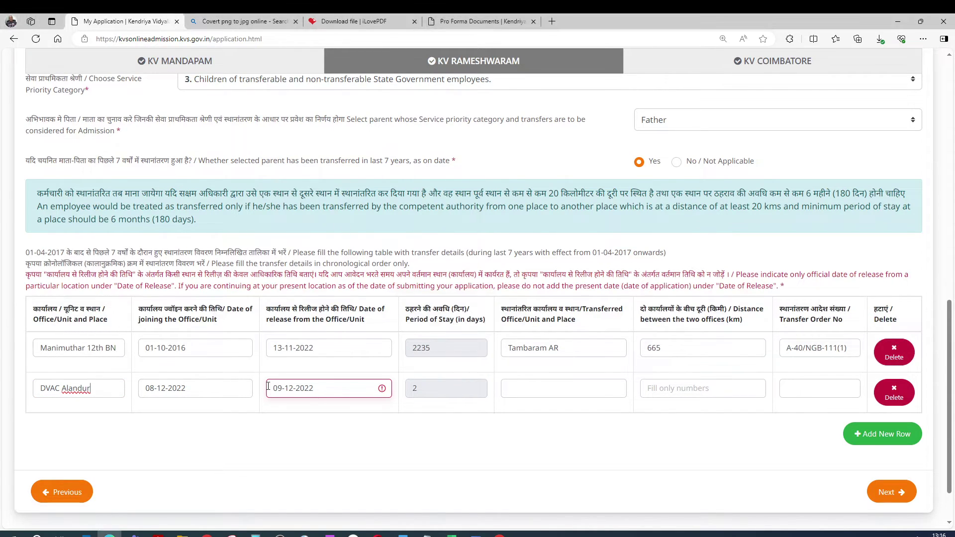
text(0)
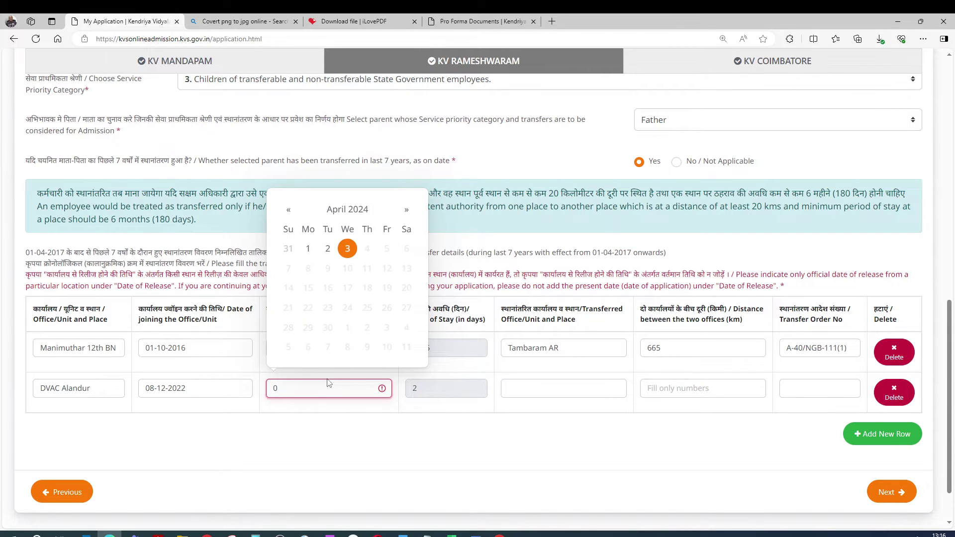
text(3-08-2)
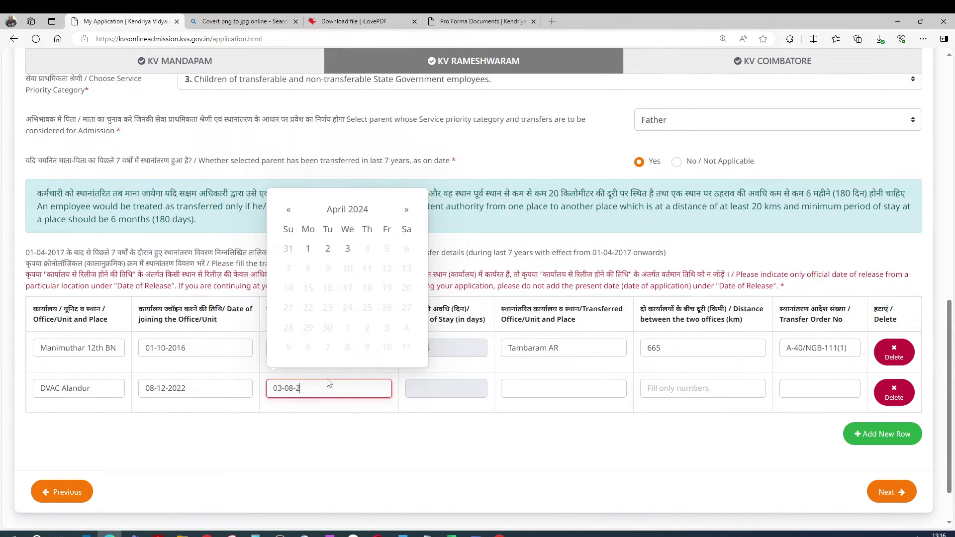
text(023)
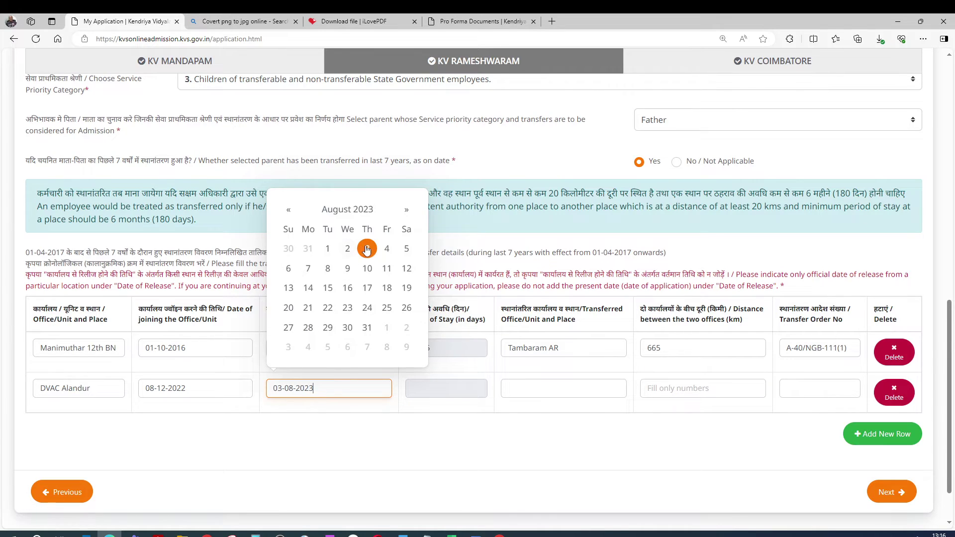
click(366, 250)
Fill in IG Office/CBE as transferred office, 550 km distance, and the transfer order number
click(522, 390)
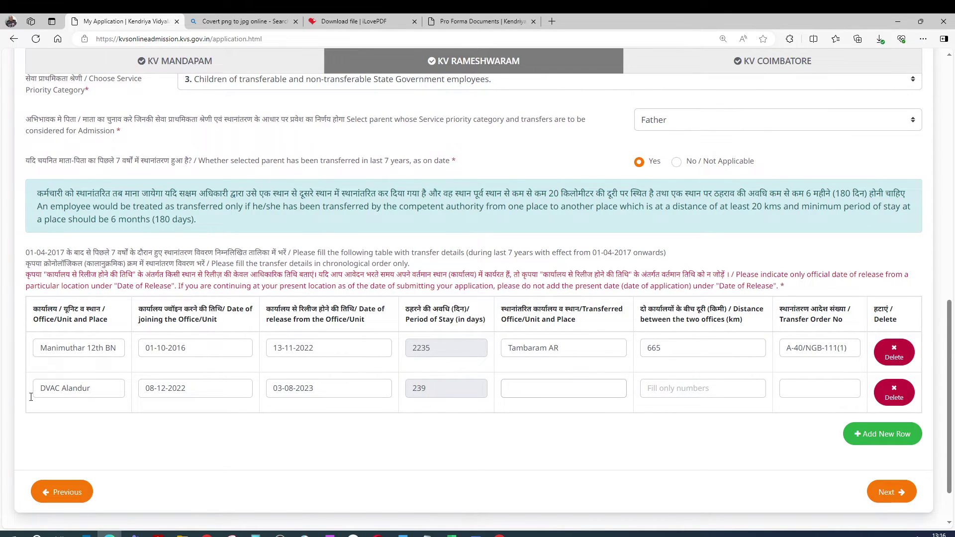
click(452, 535)
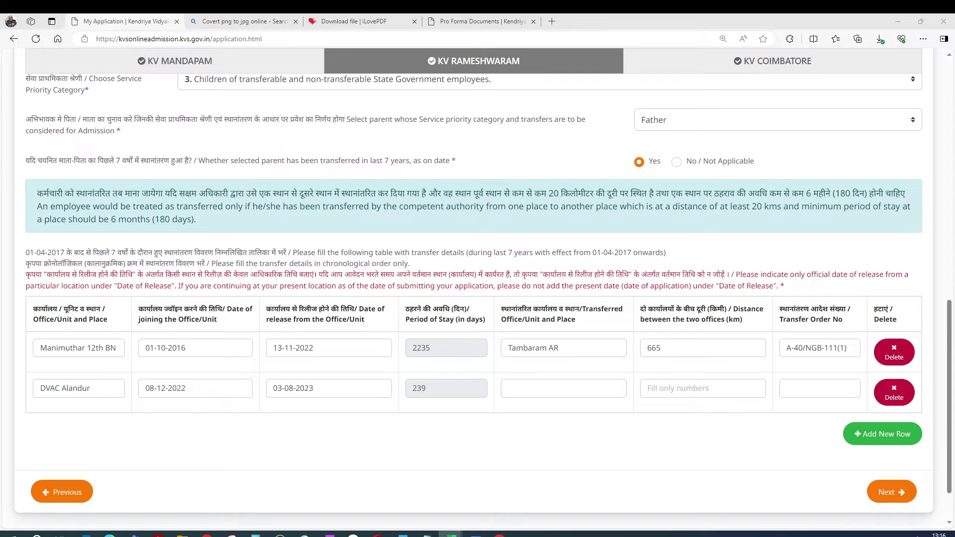
click(533, 389)
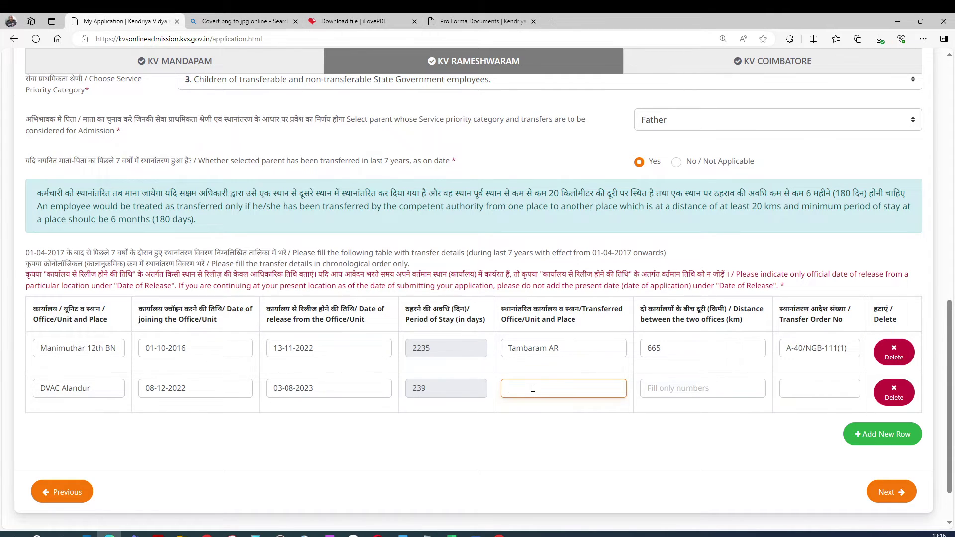
text(IG Office/CBE)
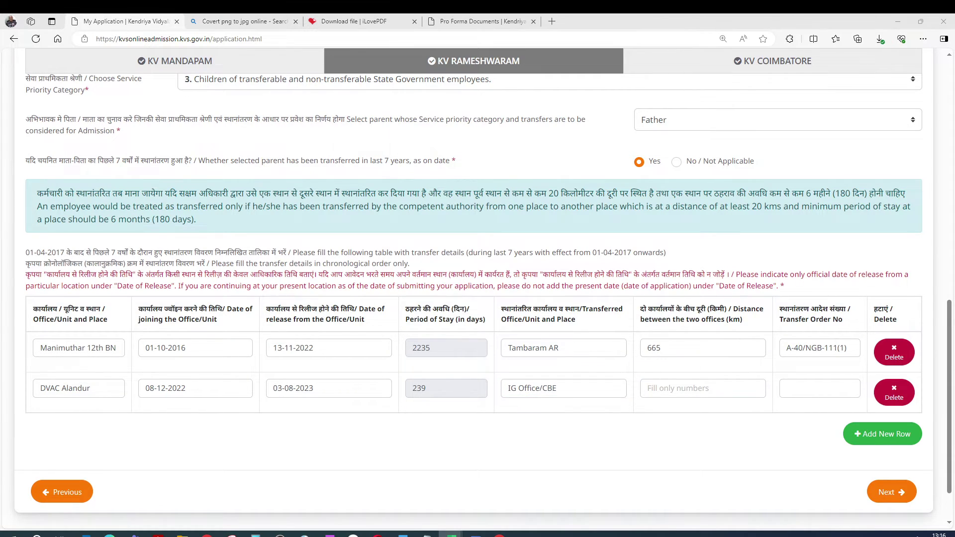
click(658, 383)
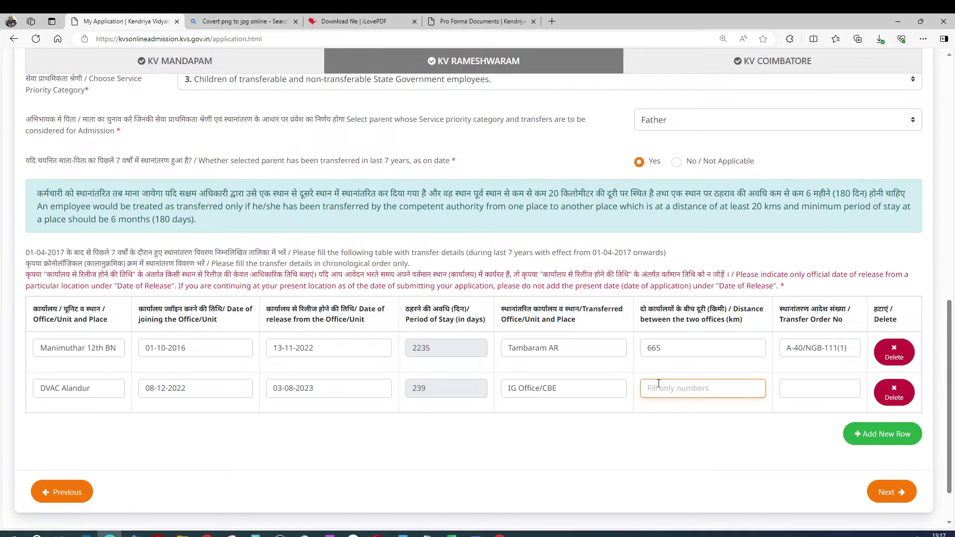
text(550)
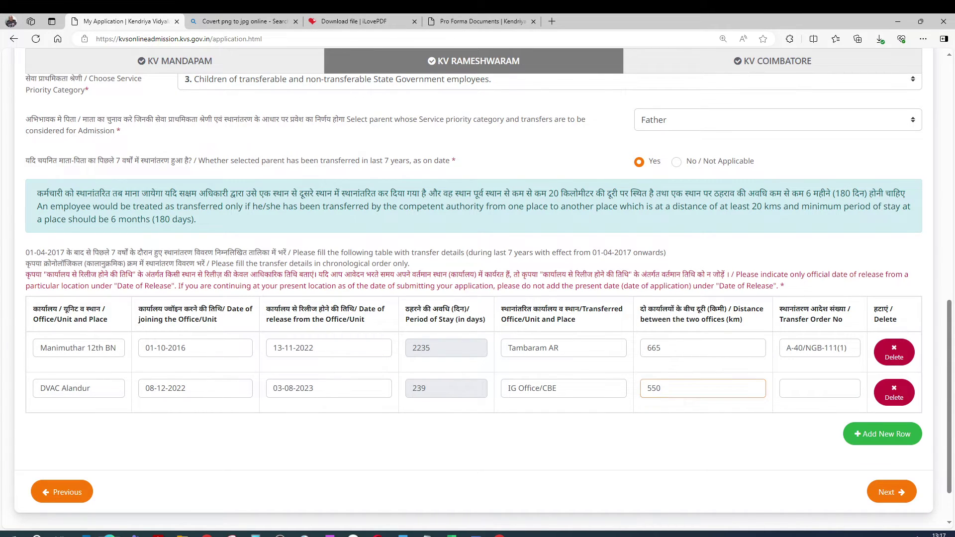
click(796, 391)
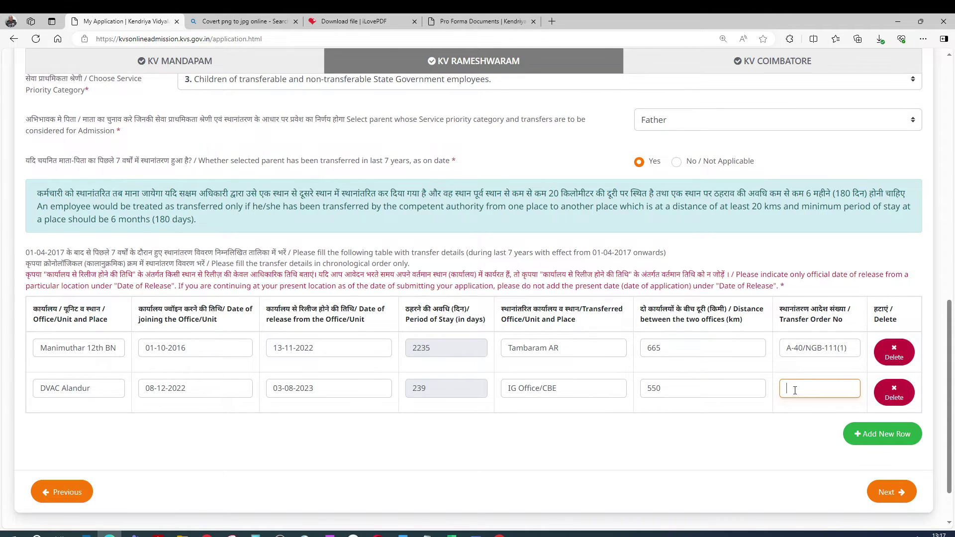
drag(380, 203, 429, 218)
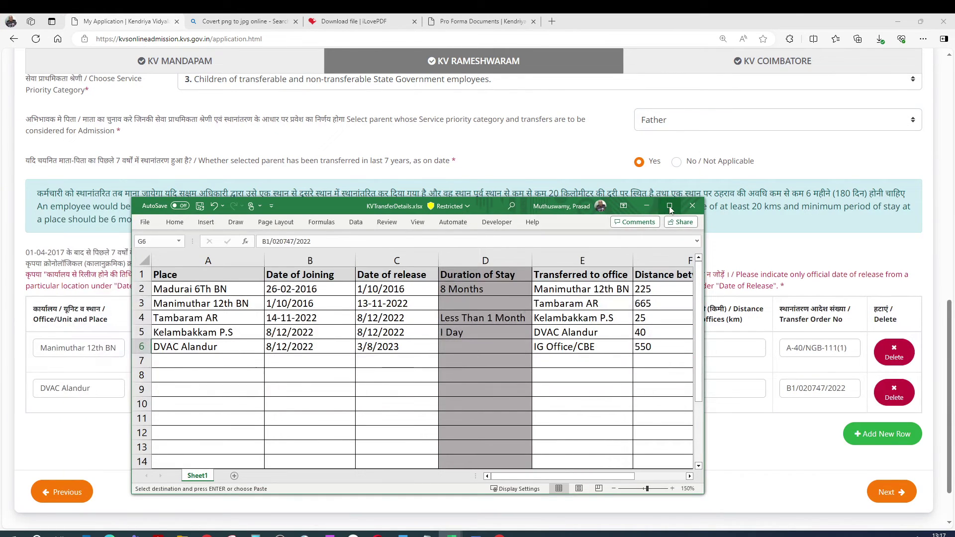
Maximize the spreadsheet, save it, and review the stay durations and release dates
click(672, 210)
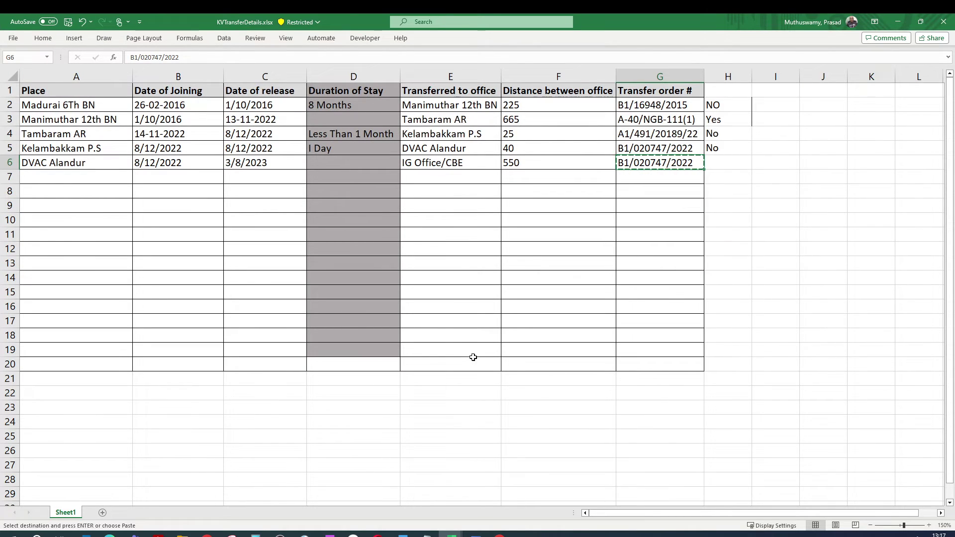
click(66, 21)
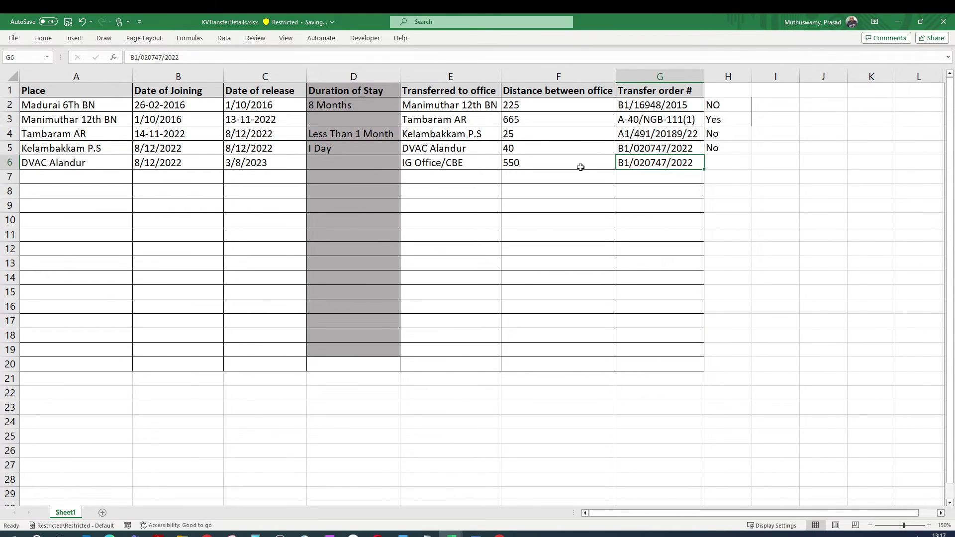
click(326, 135)
click(324, 150)
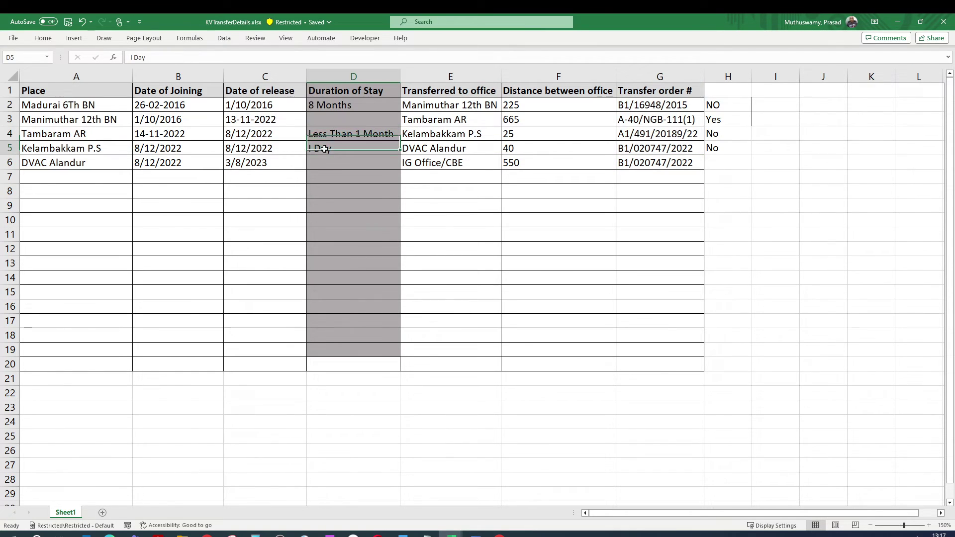
click(334, 106)
click(251, 104)
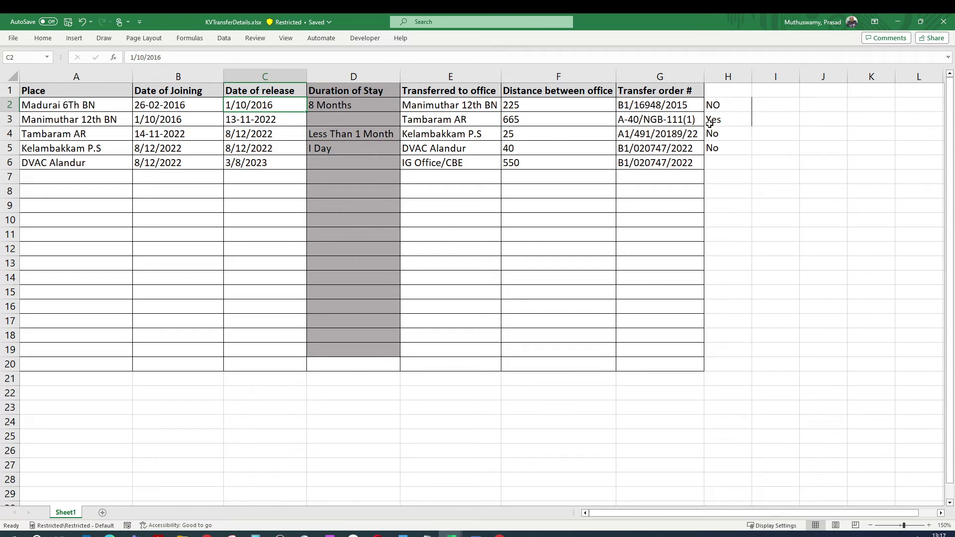
Enter Yes in H6 beside DVAC Alandur, save the workbook, and minimize Excel
click(713, 164)
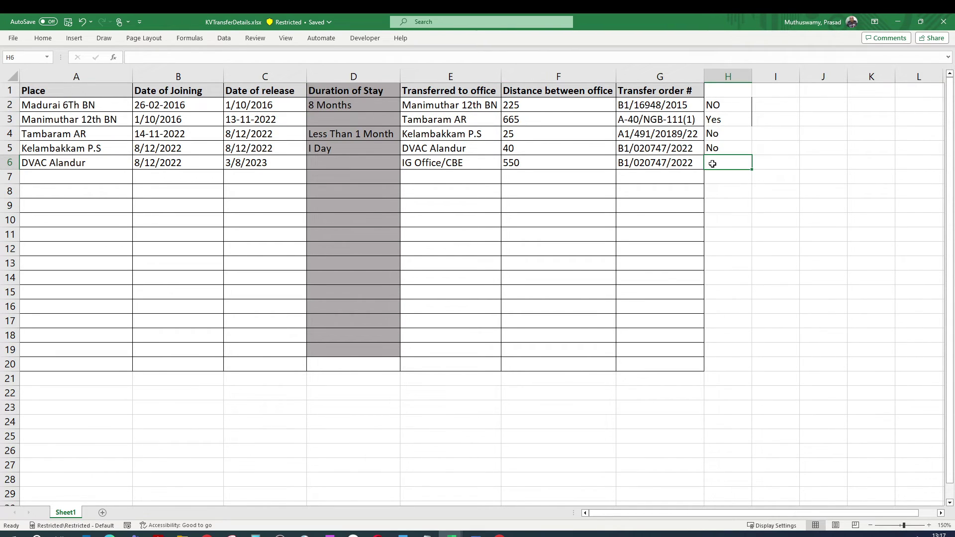
text(Yes)
click(610, 201)
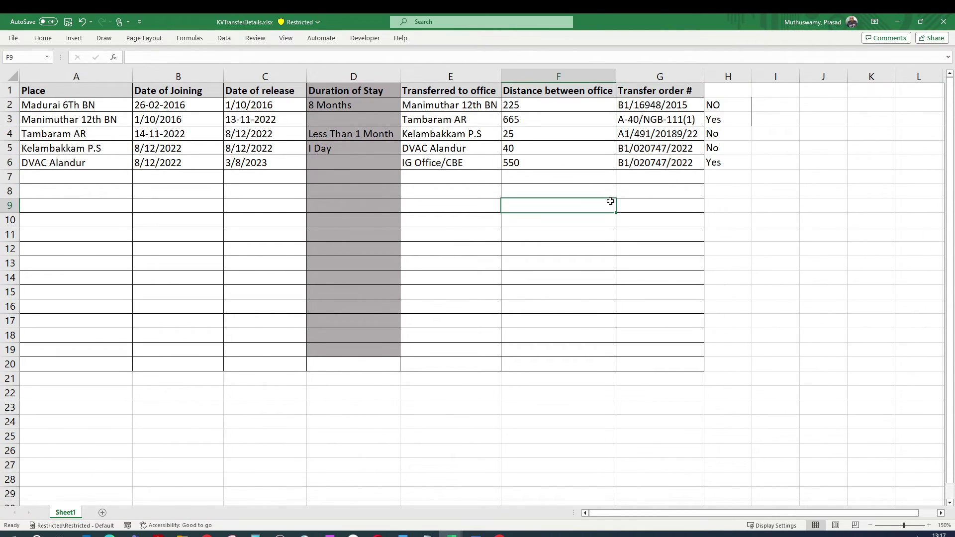
click(67, 23)
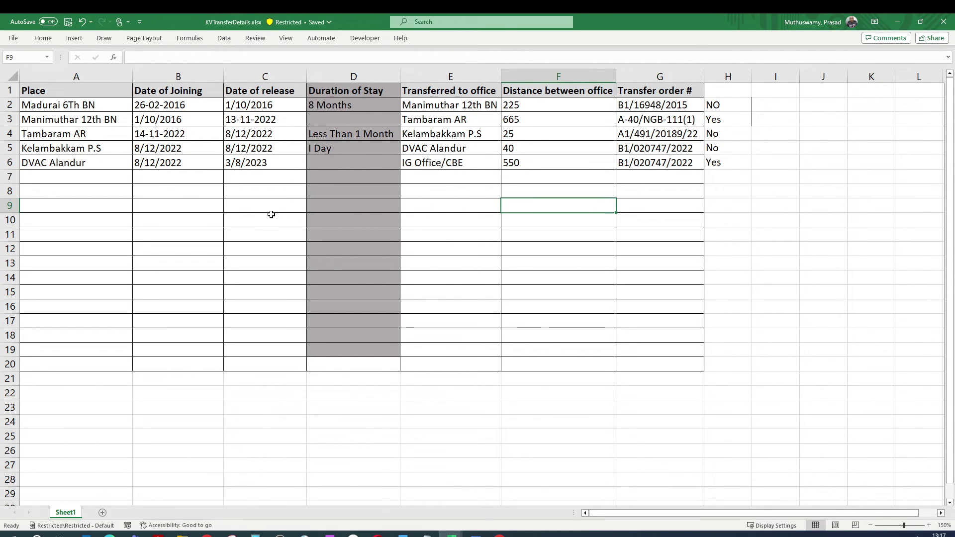
click(373, 263)
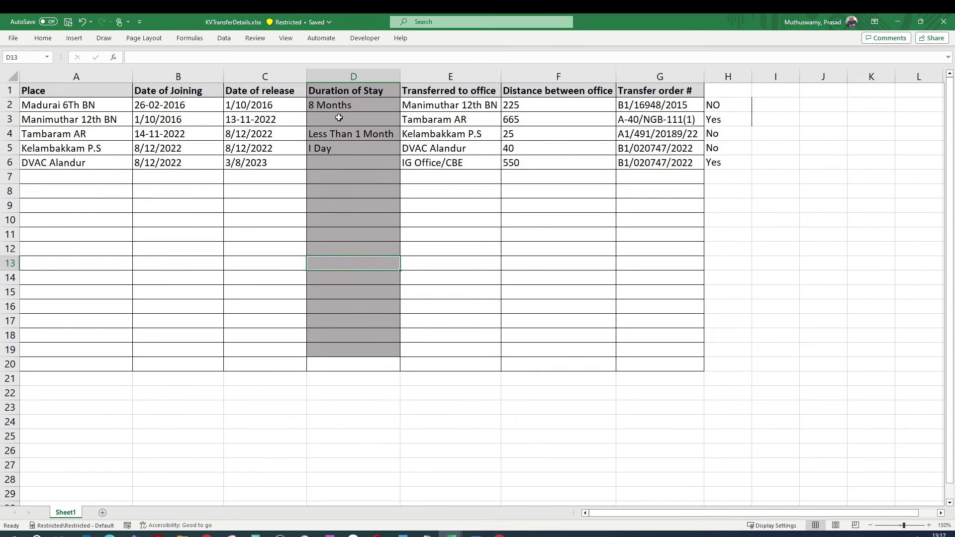
click(898, 21)
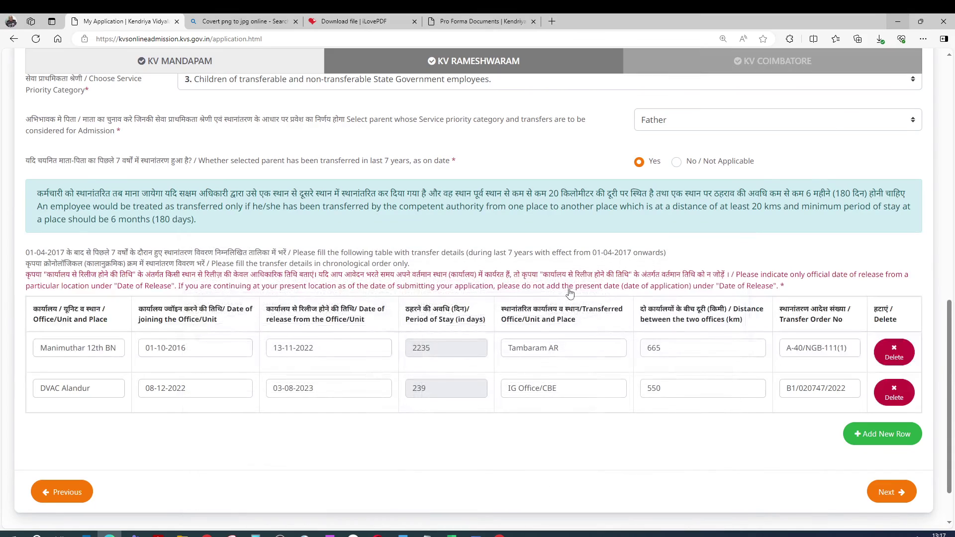
scroll(496, 387, up, 3)
scroll(496, 388, up, 4)
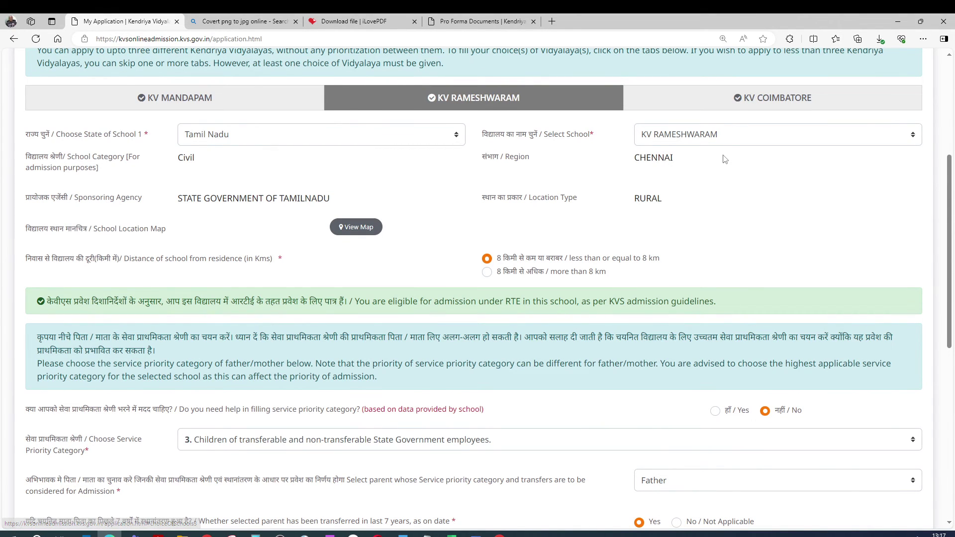
scroll(649, 264, down, 7)
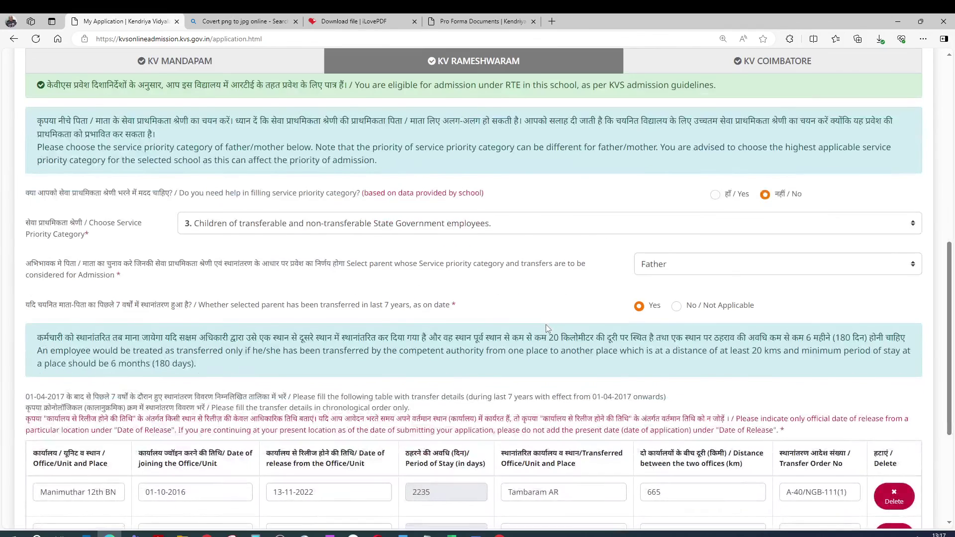
scroll(482, 240, up, 1)
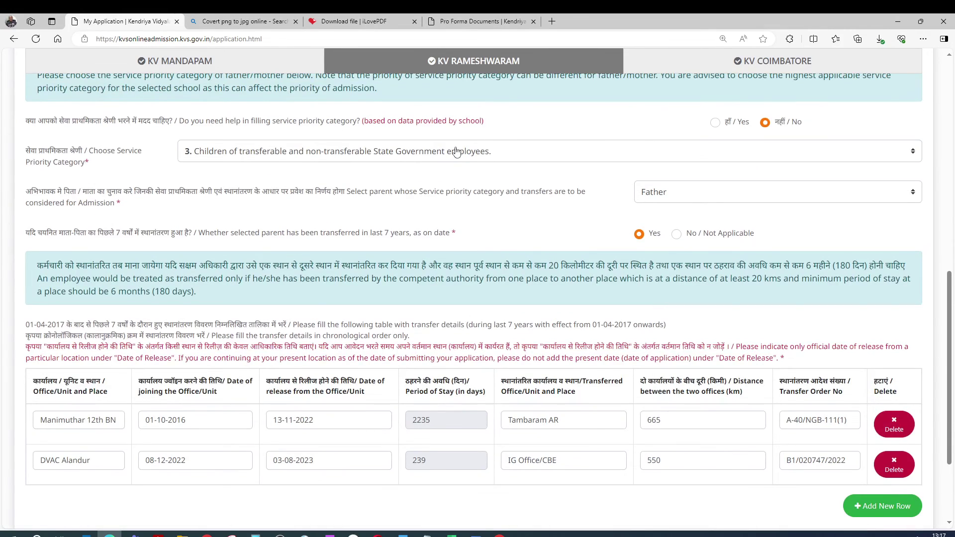
scroll(412, 254, down, 1)
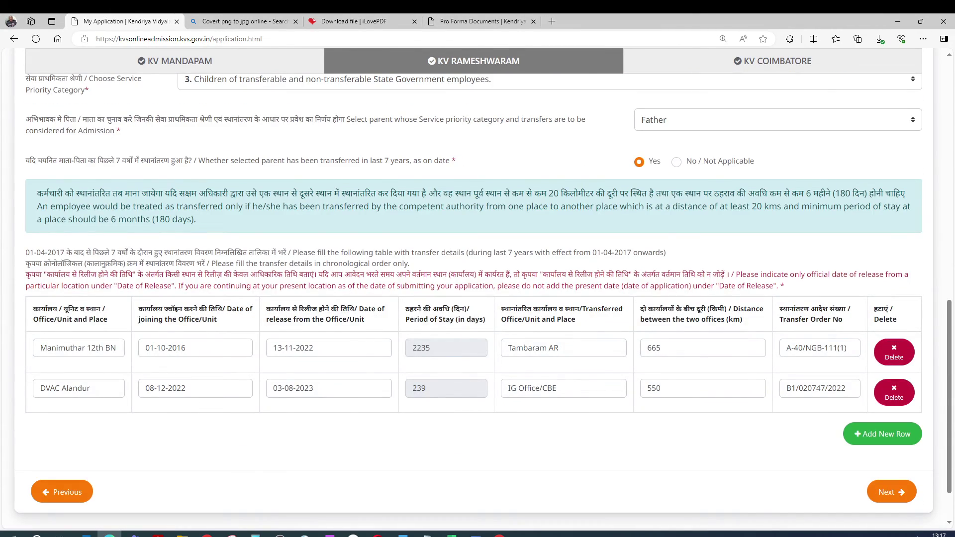